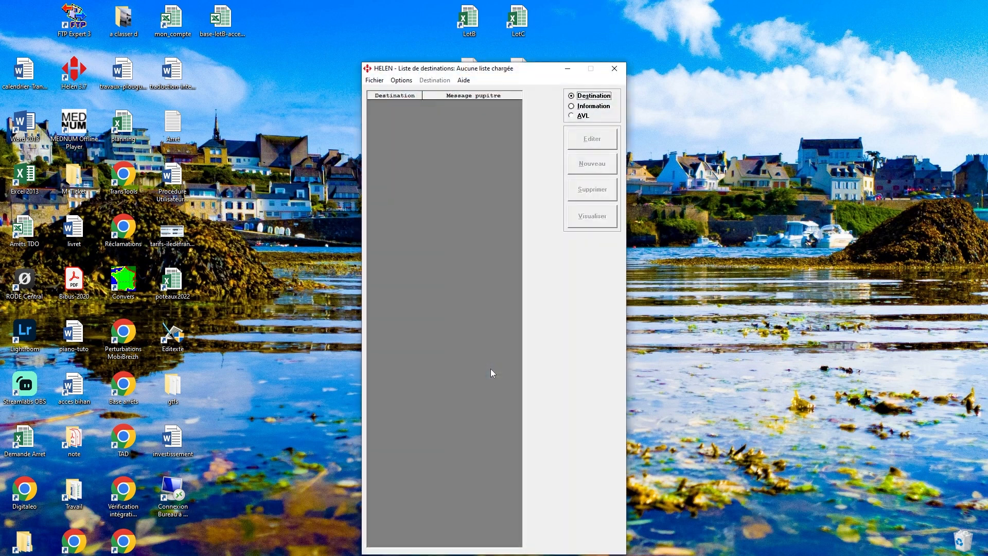
Open the existing destination list from the Destinations database
click(379, 81)
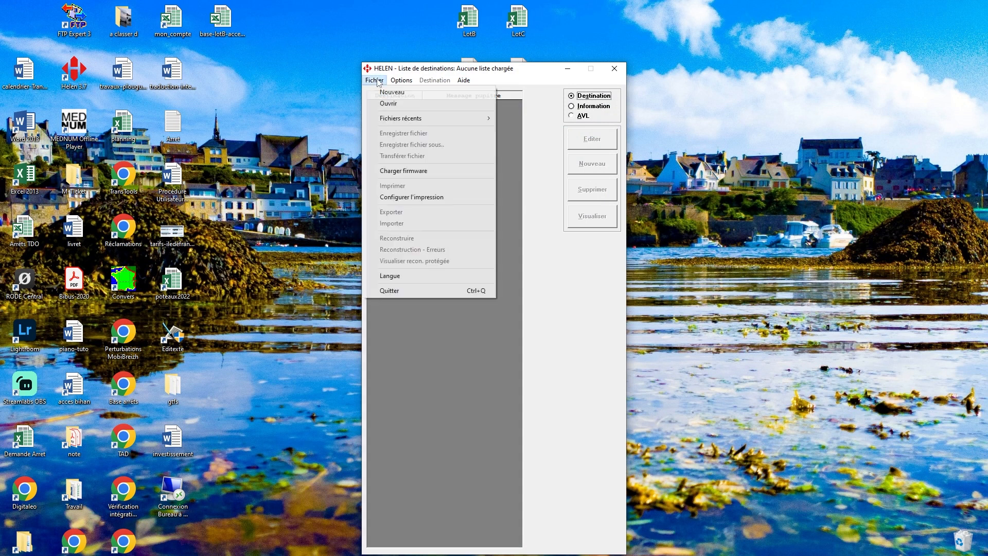
click(389, 104)
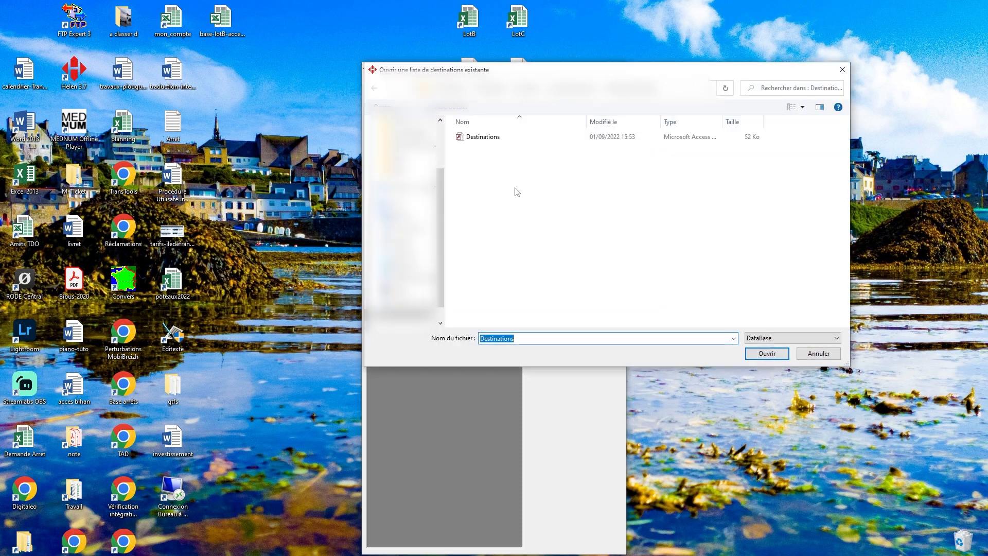
double_click(491, 138)
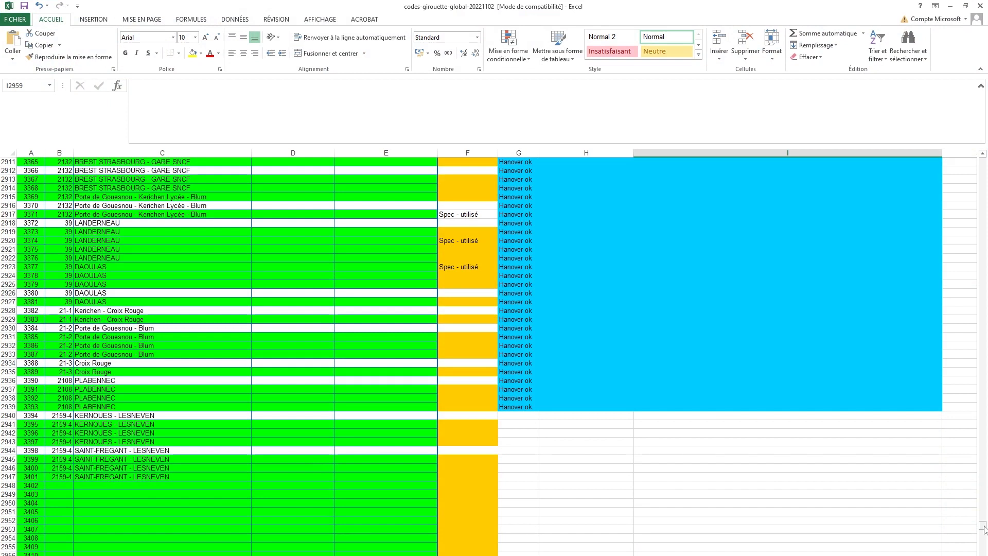
Examine the Excel rows for codes 3394 to 3397, with their line number and KERNOUES - LESNEVEN destination
mouse_move(983, 527)
mouse_down()
mouse_move(984, 154)
mouse_move(983, 527)
mouse_up()
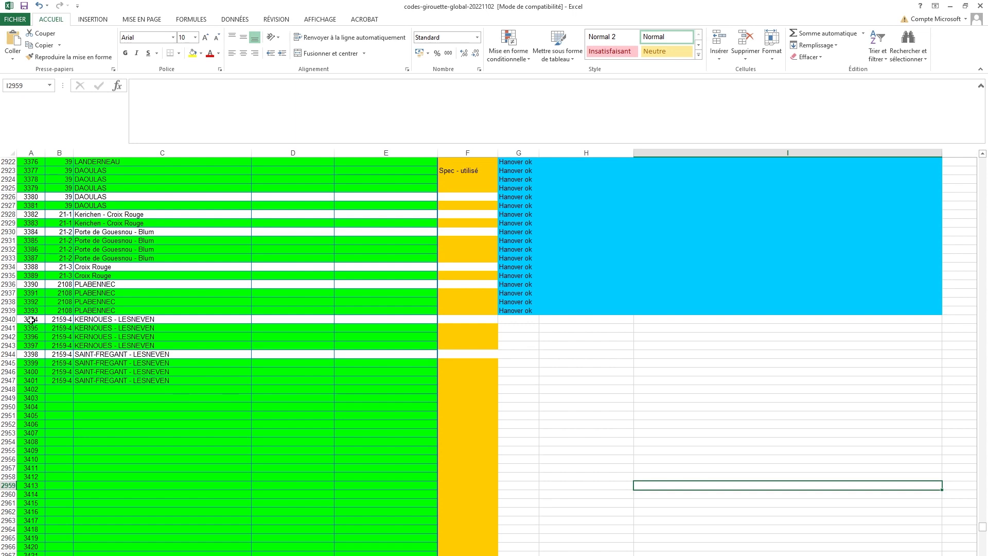
drag(31, 320, 150, 322)
click(66, 319)
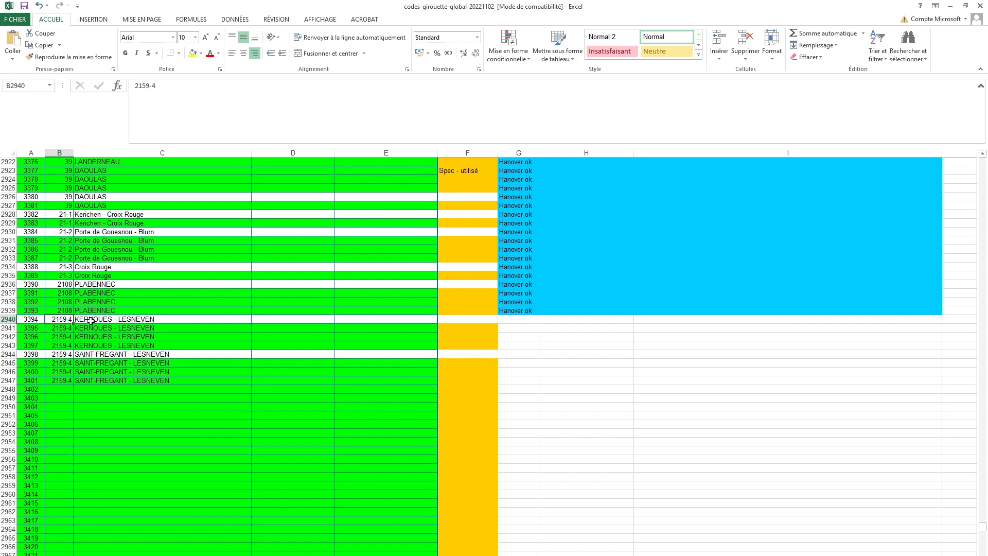
drag(63, 320, 139, 346)
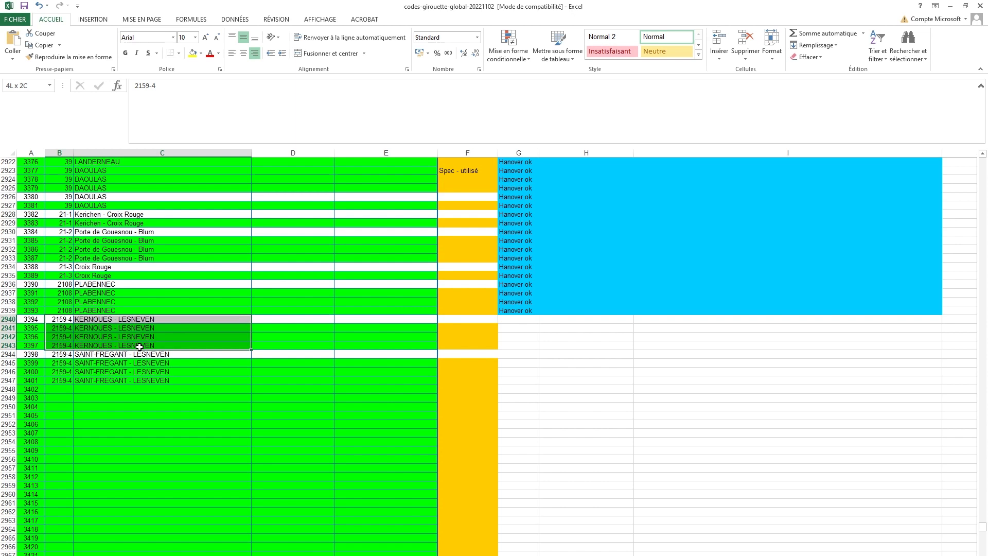
drag(140, 347, 139, 347)
drag(29, 320, 30, 348)
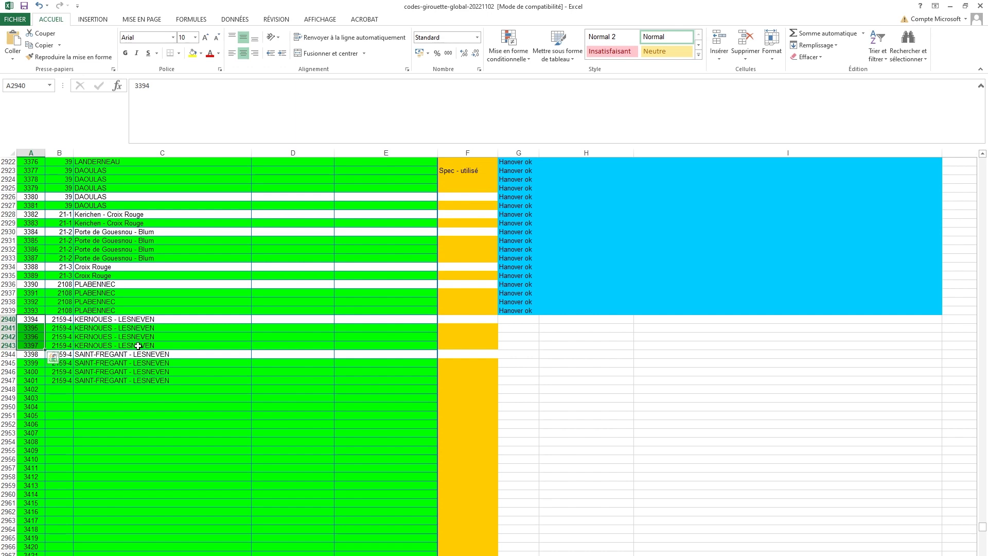
click(61, 320)
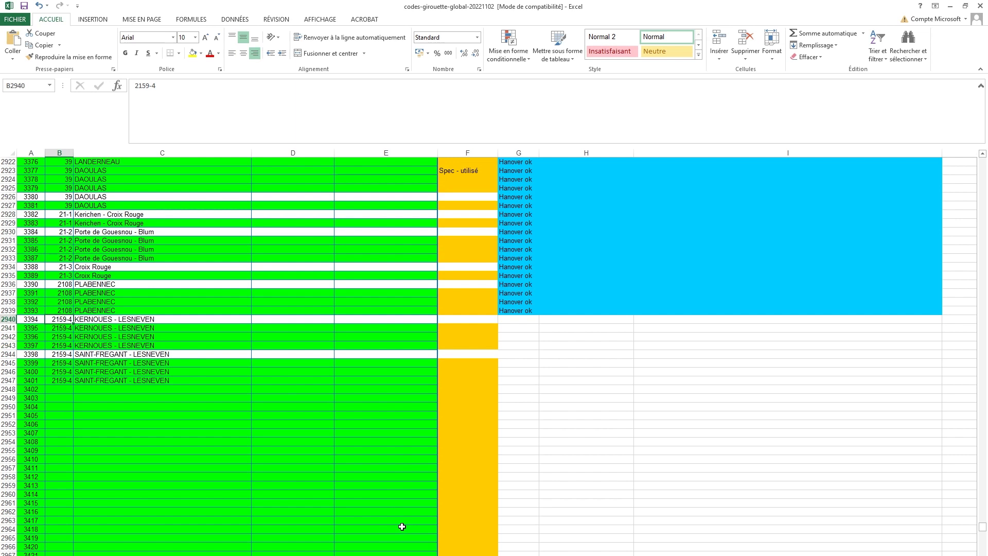
Switch to HELEN and check its version information
click(420, 537)
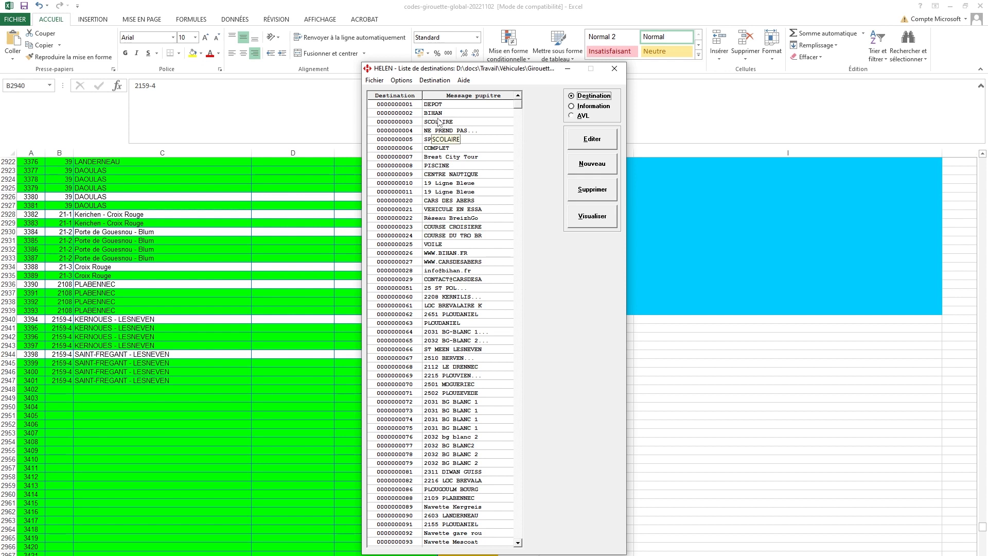
click(464, 80)
click(487, 93)
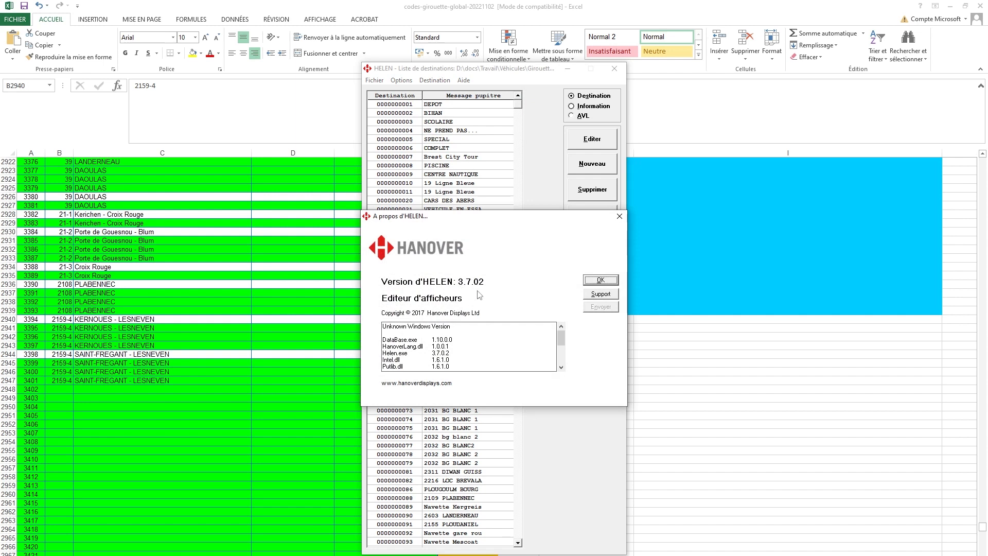
click(600, 280)
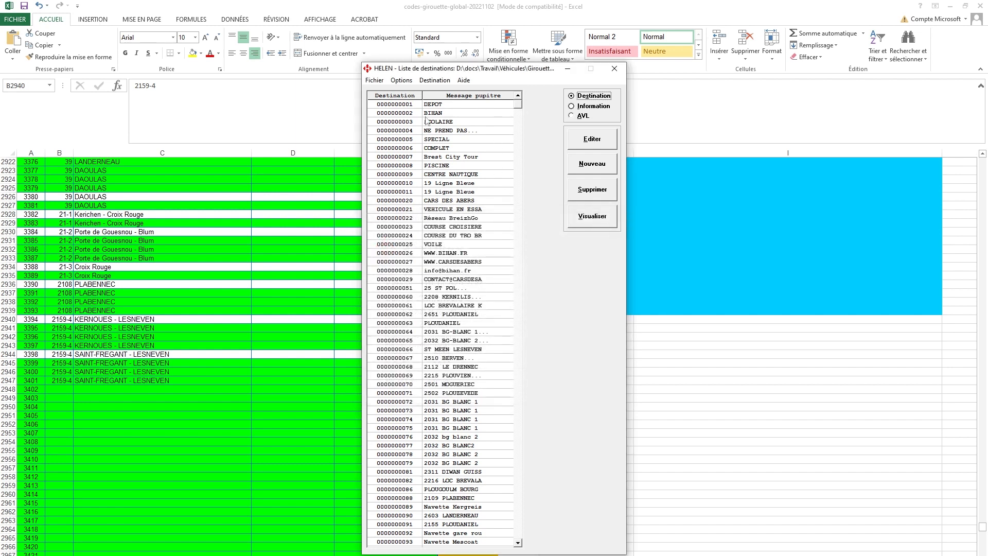
Review the type, size and font settings of each numbered display in the display configuration
mouse_move(518, 106)
mouse_down()
mouse_move(527, 531)
mouse_move(533, 94)
mouse_up()
click(404, 82)
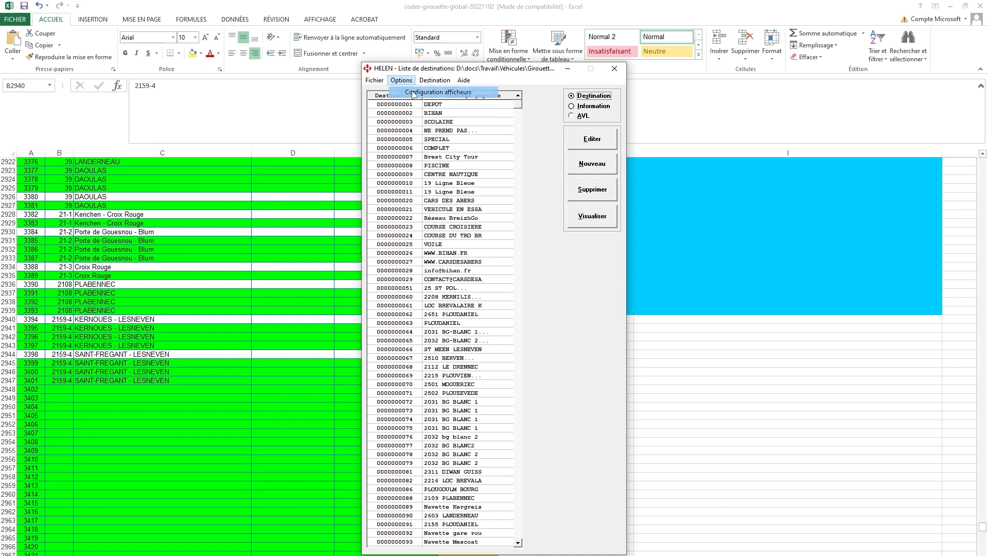
click(413, 94)
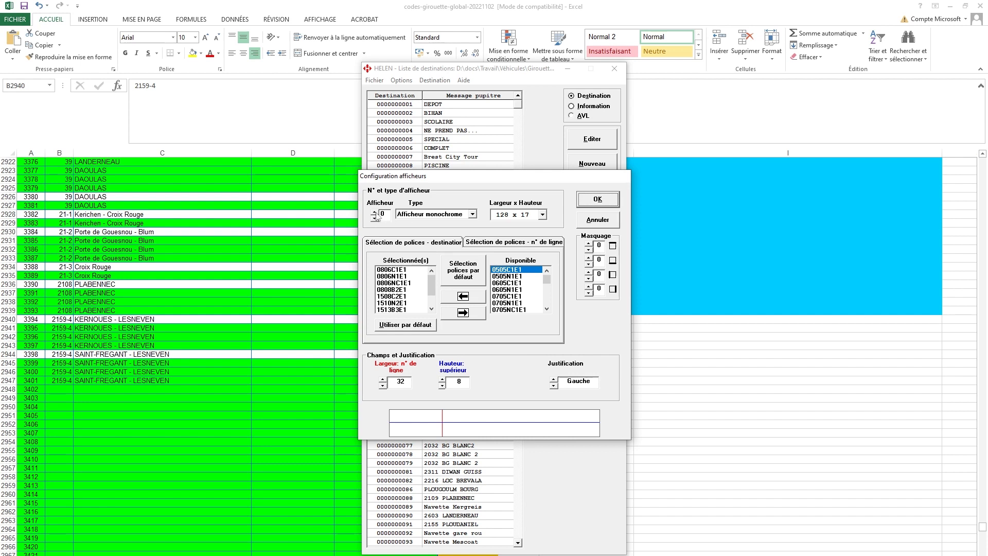
click(375, 219)
click(375, 215)
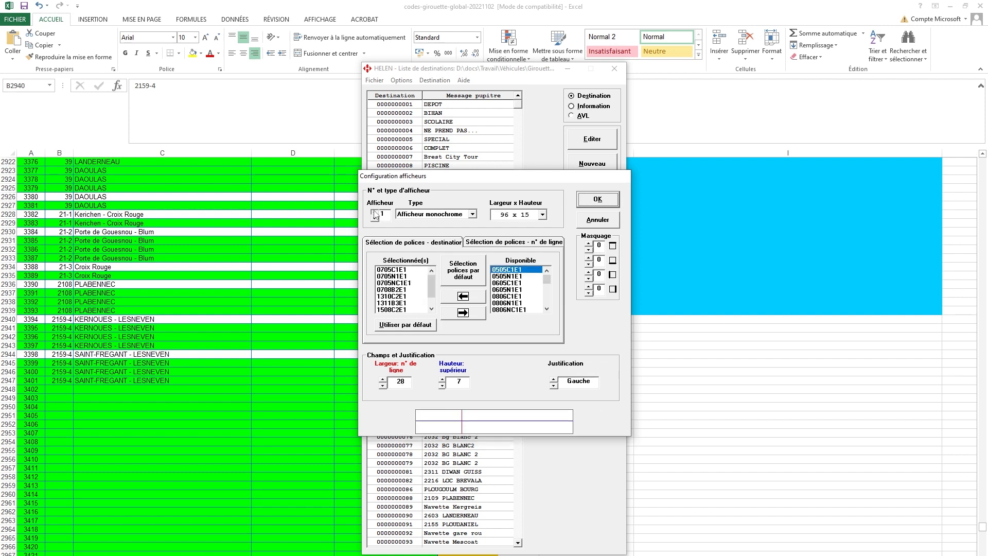
click(374, 215)
click(375, 215)
click(374, 211)
click(374, 212)
click(374, 211)
click(374, 211)
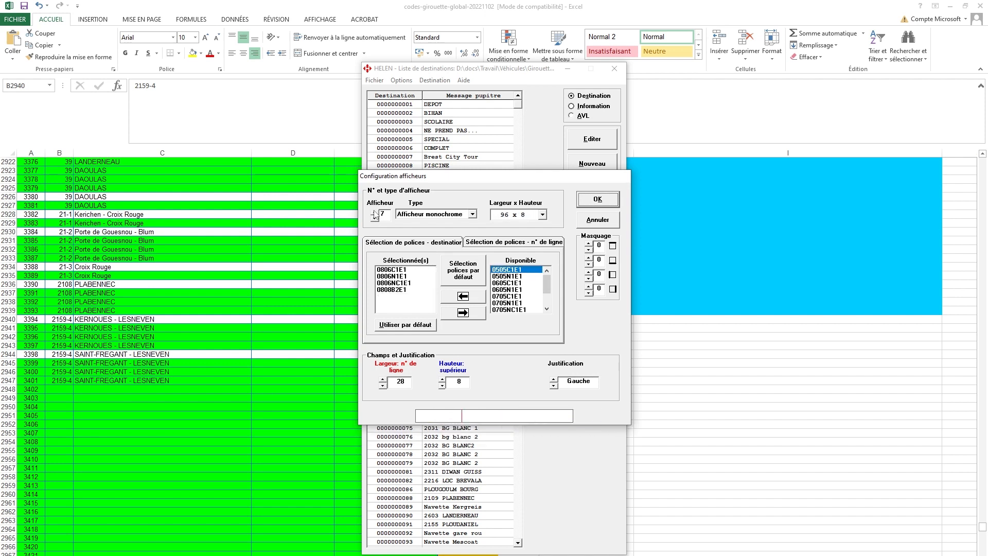
click(374, 212)
click(375, 219)
click(374, 220)
click(374, 220)
click(374, 220)
click(374, 219)
click(374, 220)
click(374, 220)
click(374, 220)
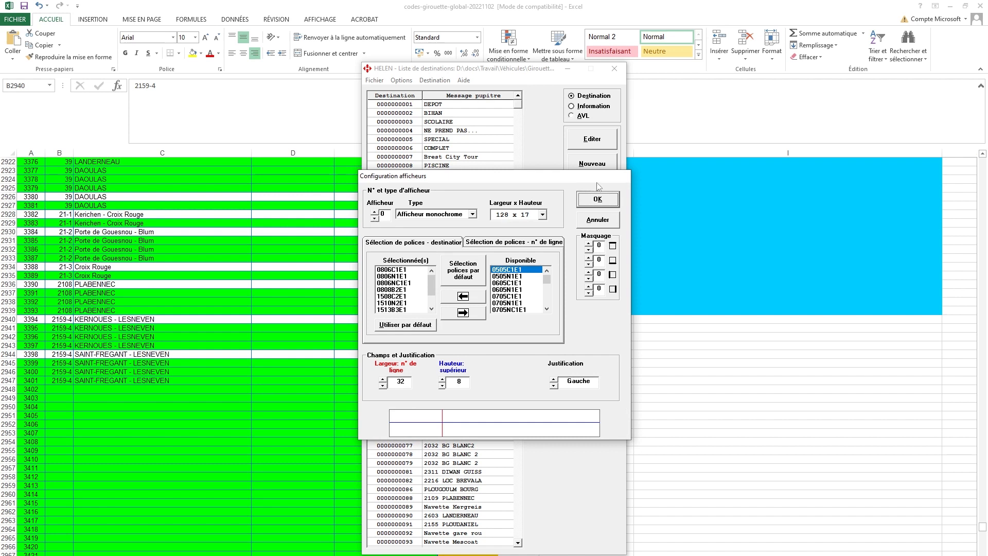
click(597, 199)
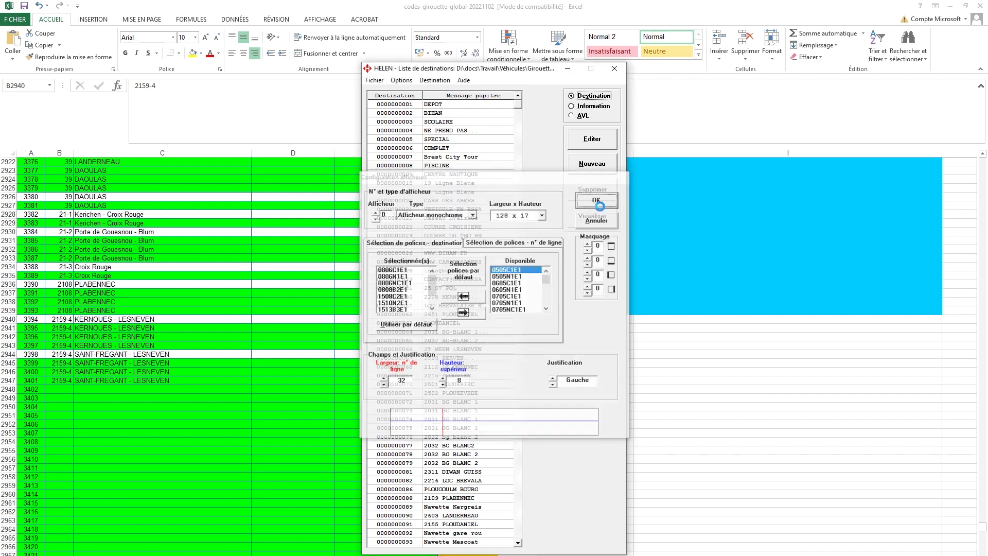
click(401, 81)
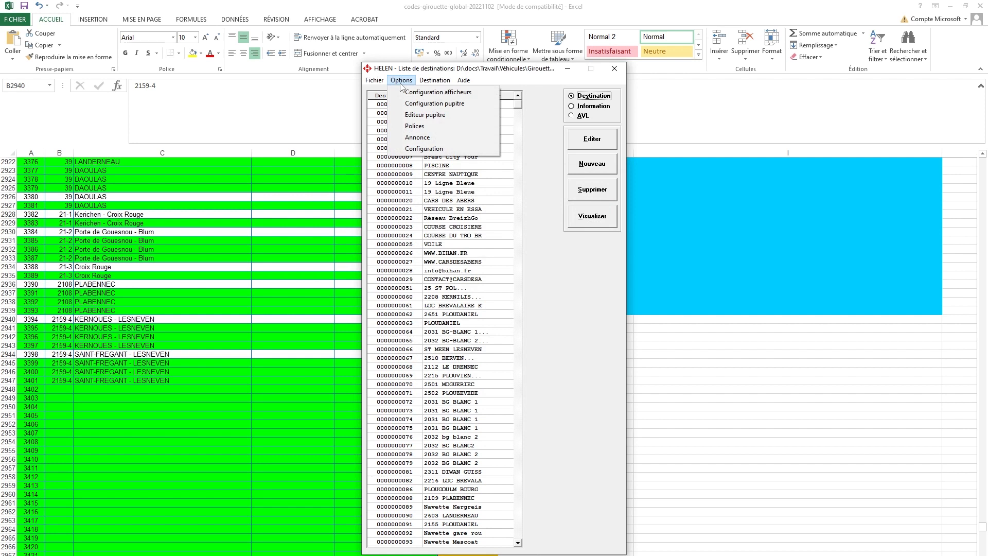
mouse_move(380, 86)
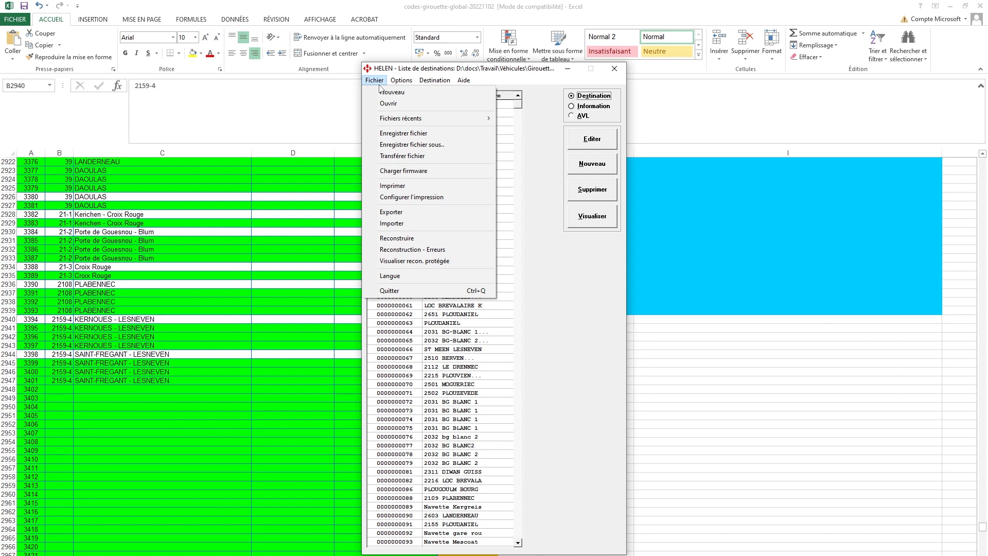
mouse_move(430, 87)
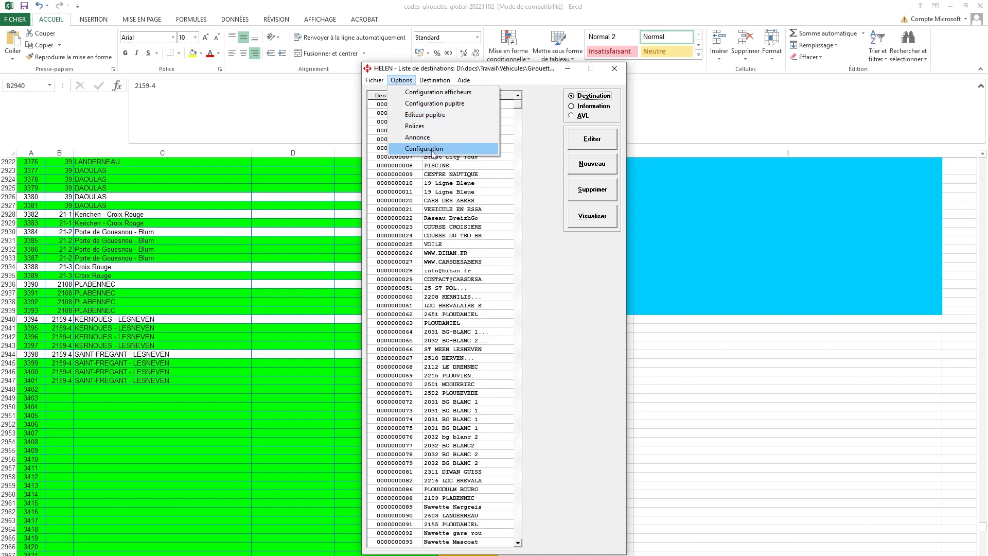
click(443, 96)
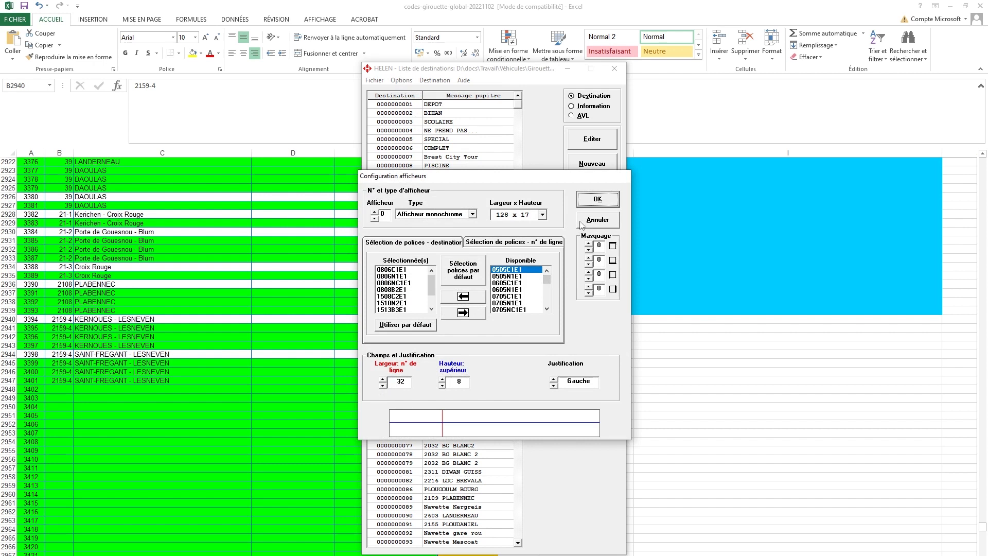
click(598, 219)
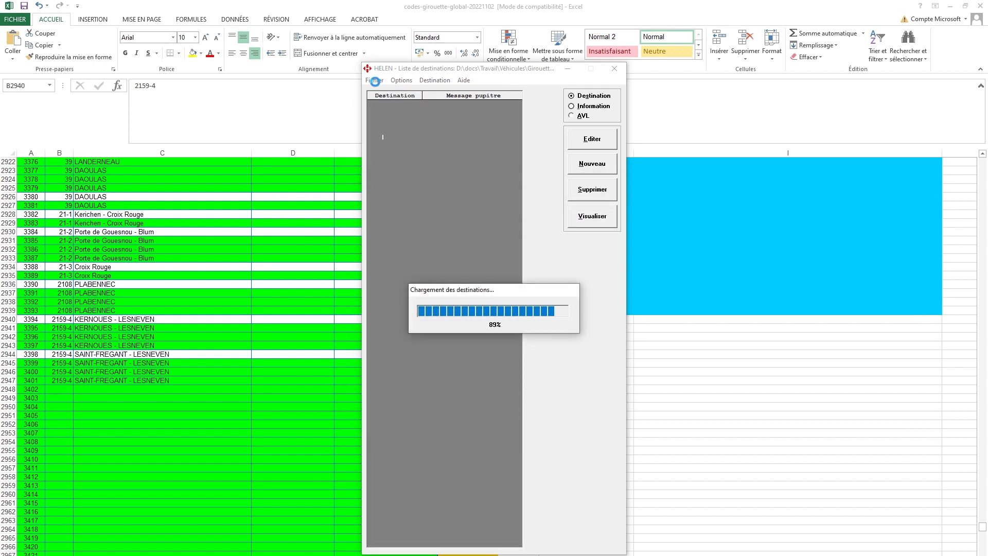
Configure display 8 as a 128 x 16 Girouette à pastilles with the default font selection for destinations
click(374, 80)
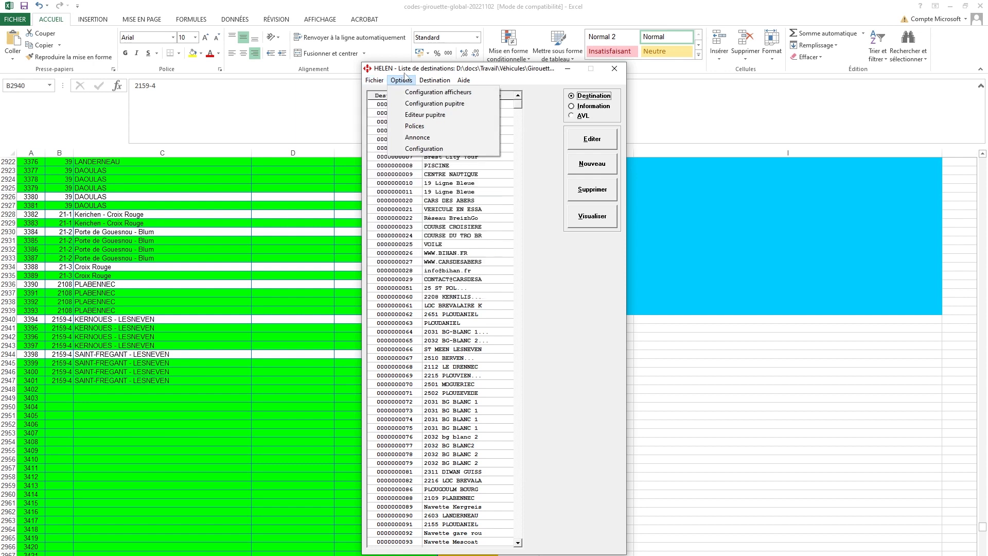
mouse_move(409, 82)
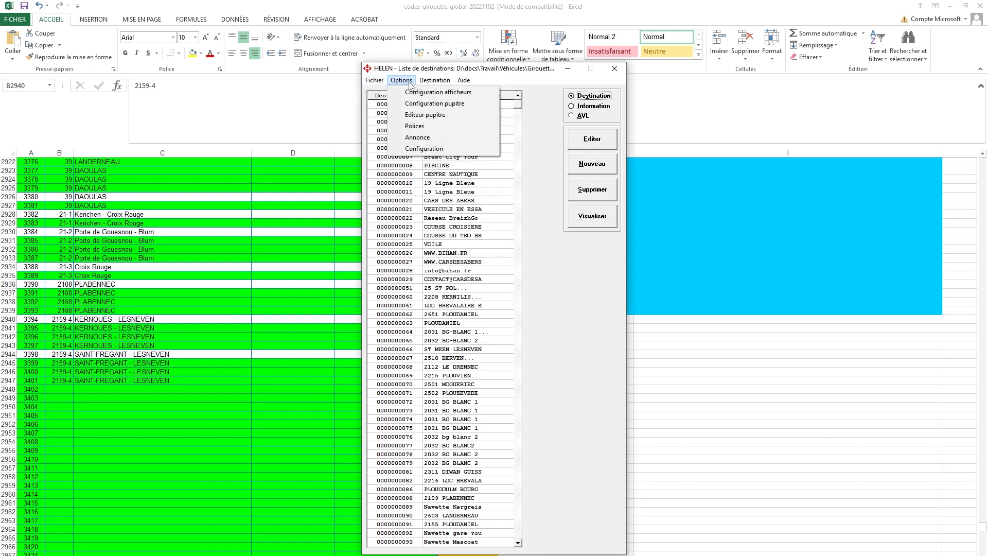
click(435, 92)
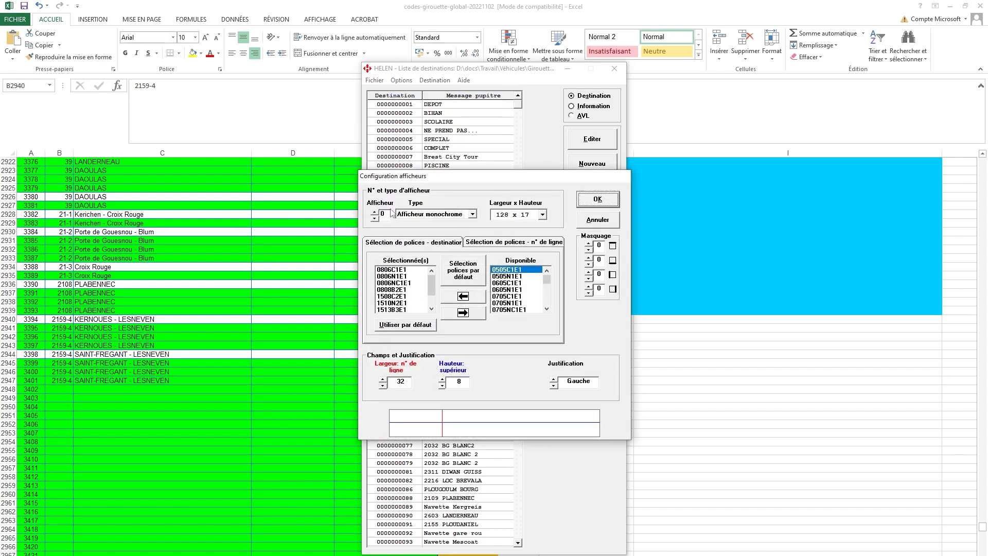
click(375, 211)
click(374, 211)
click(374, 211)
click(374, 211)
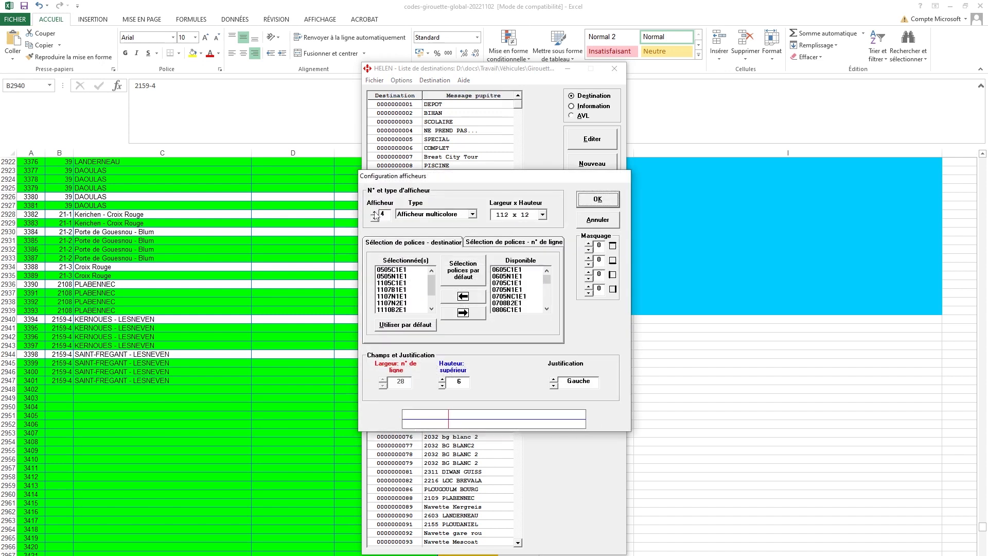
click(374, 211)
click(374, 211)
click(374, 211)
click(374, 212)
click(473, 214)
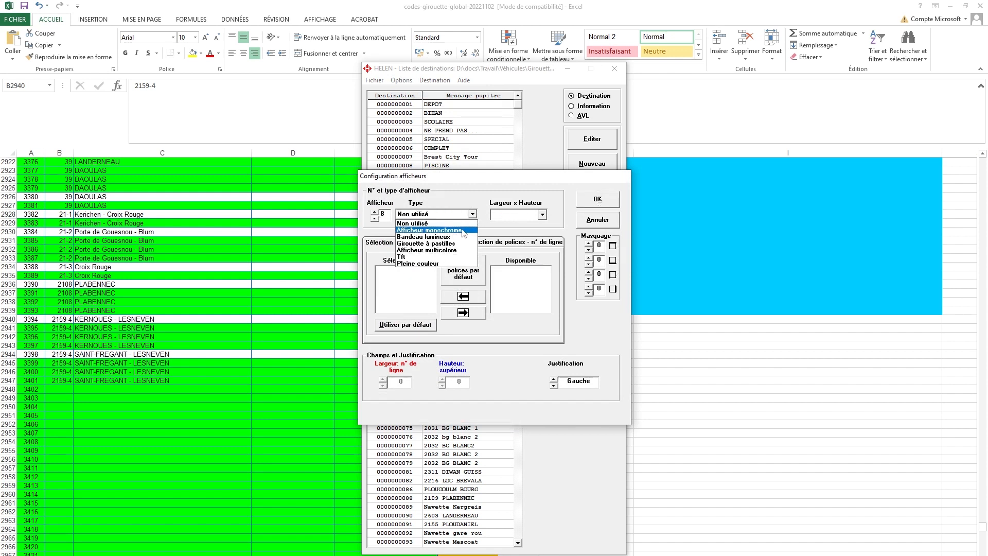
click(462, 244)
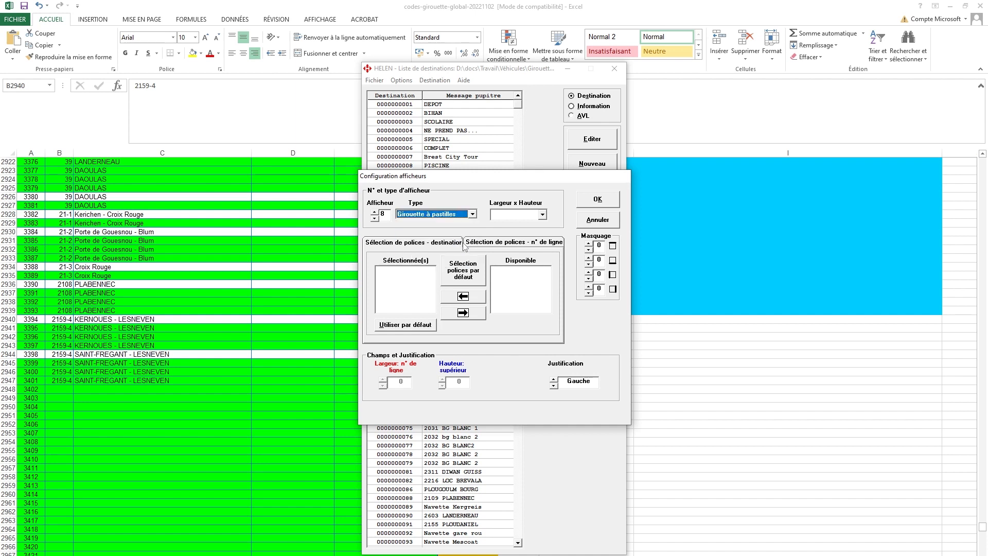
click(540, 215)
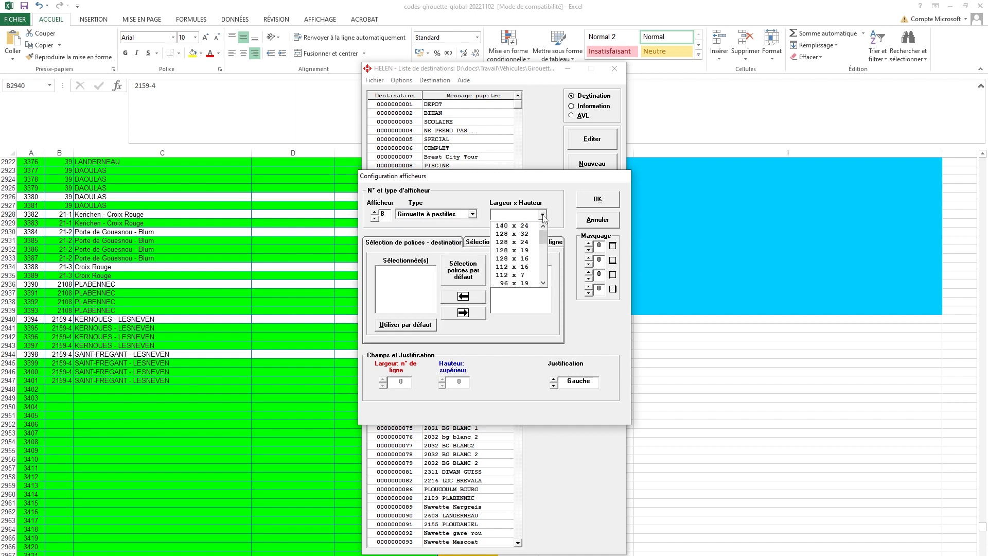
click(515, 258)
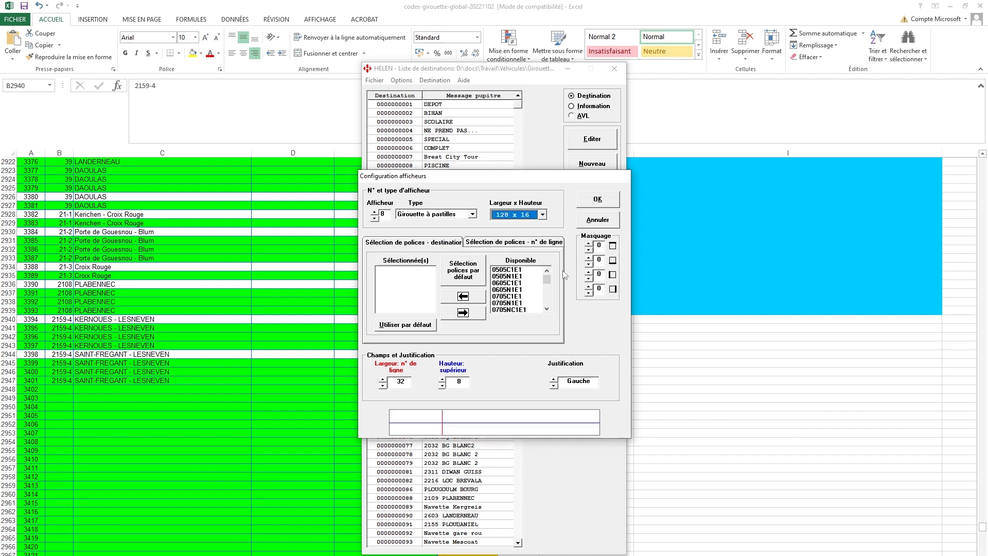
click(463, 275)
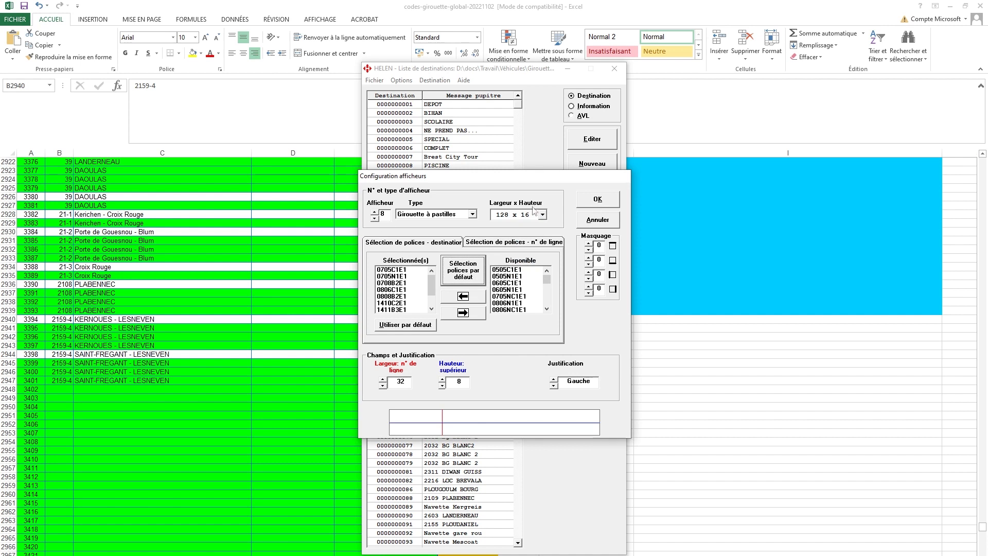
click(601, 203)
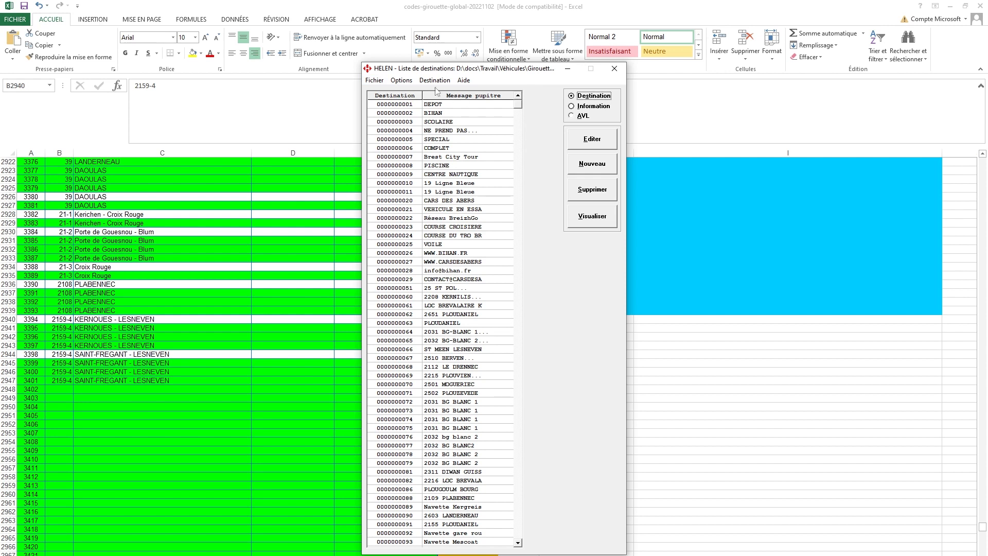
Set up a reconstruction of display 8 from display 0, and cancel it without running it
click(376, 81)
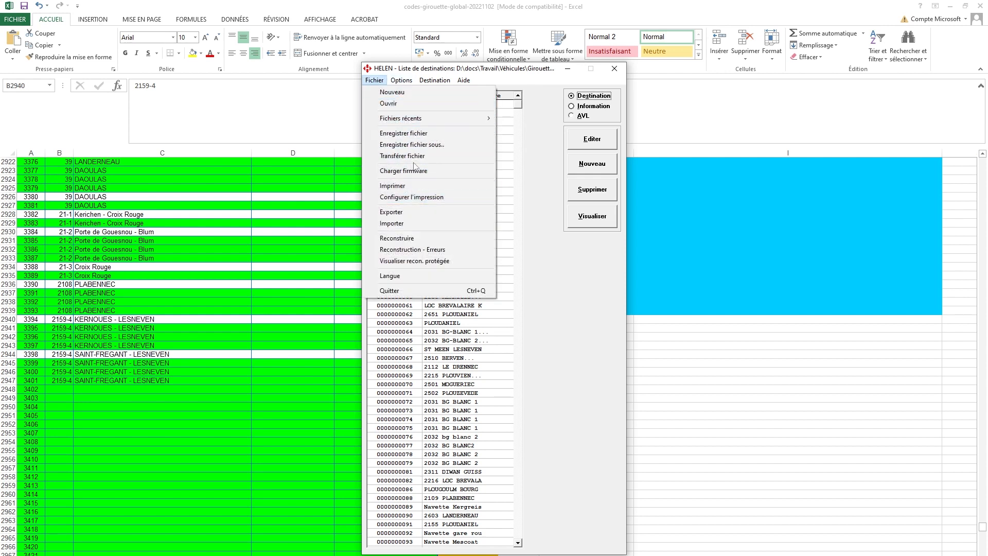
click(427, 238)
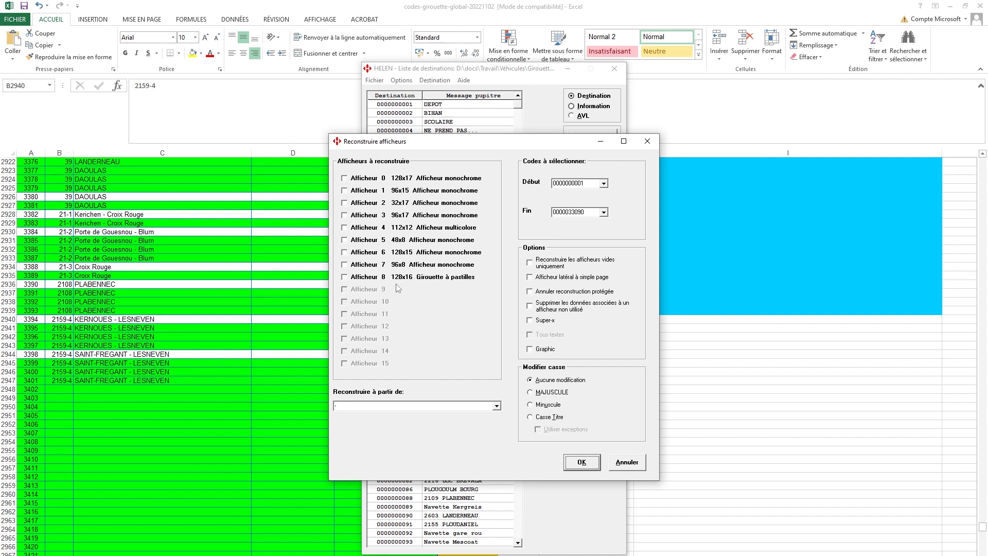
click(345, 278)
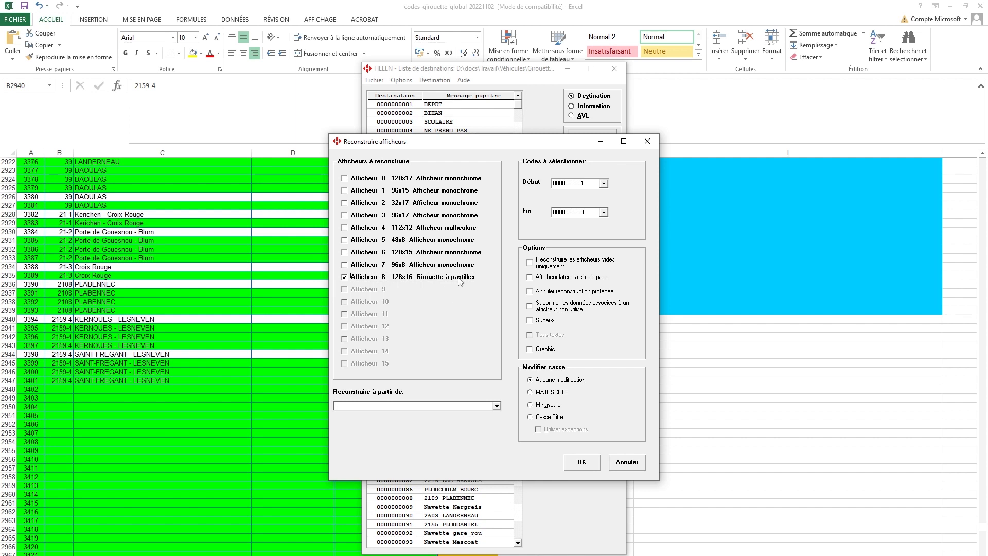
click(497, 407)
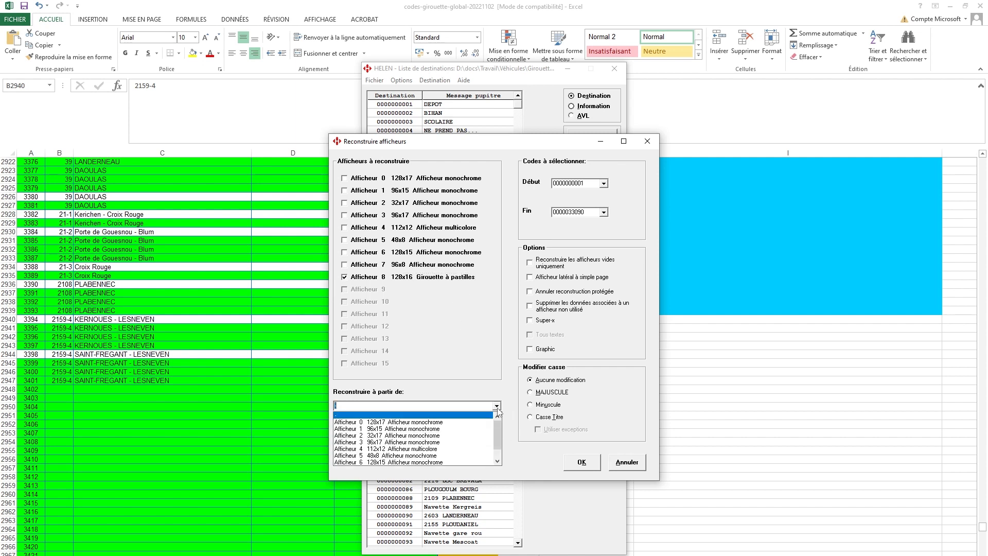
click(460, 422)
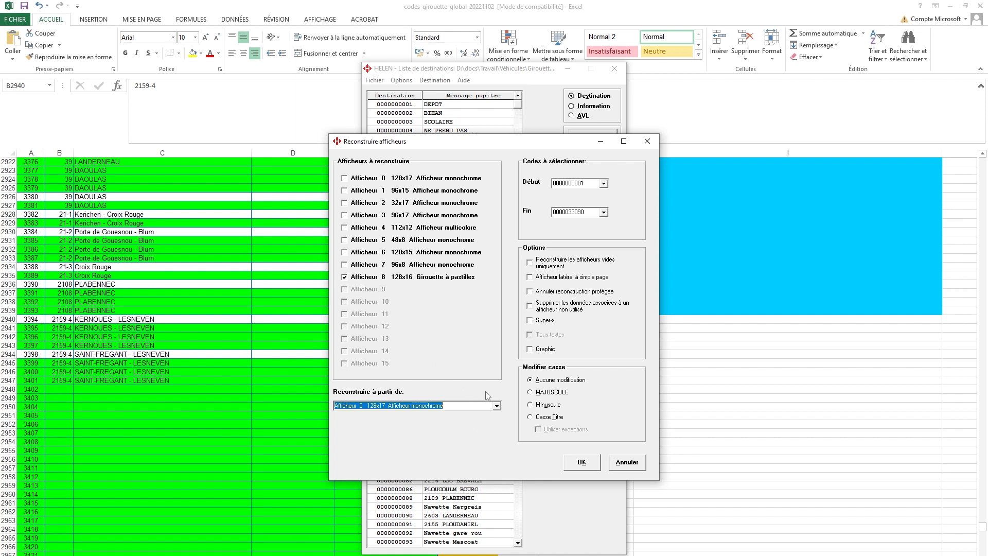
click(627, 463)
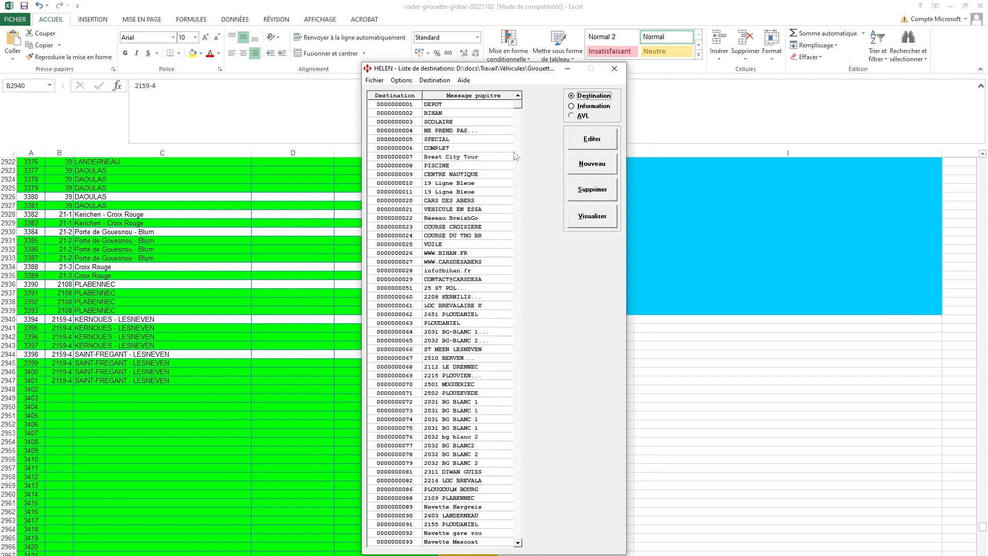
Set display 8 to Non utilisé in the display configuration and delete all traces of it from the files
click(408, 81)
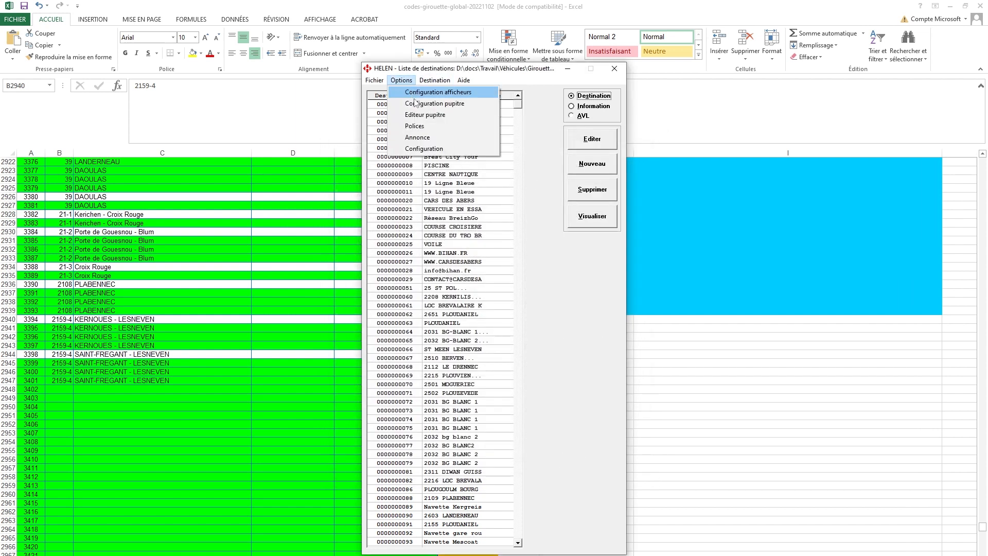
click(429, 92)
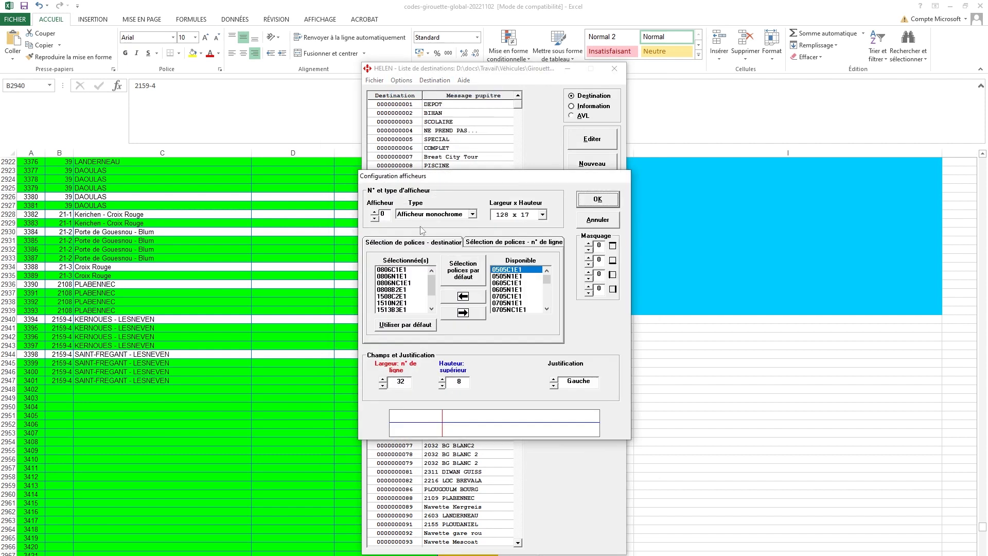
click(374, 212)
click(374, 212)
click(374, 212)
click(374, 212)
click(374, 212)
click(375, 212)
click(374, 212)
click(374, 212)
click(472, 214)
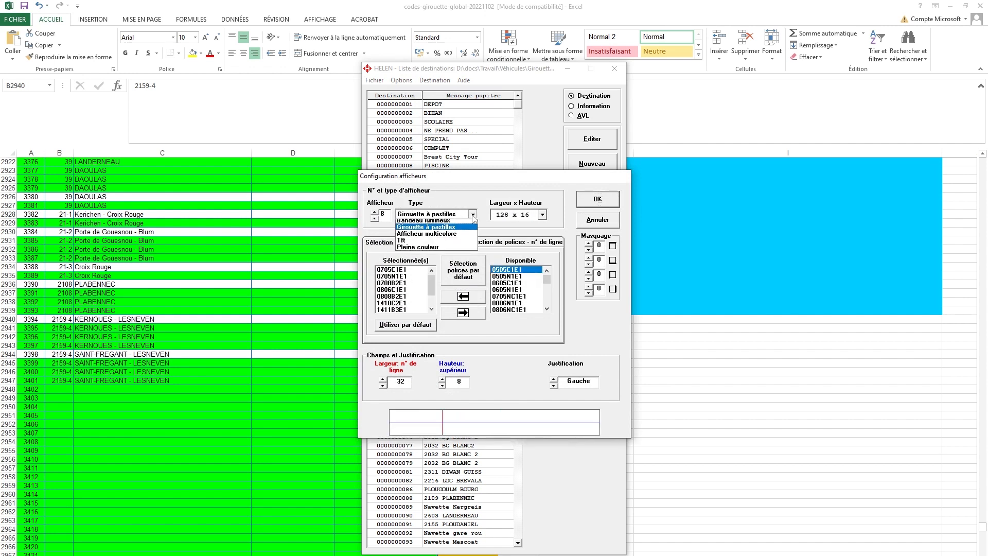
click(458, 230)
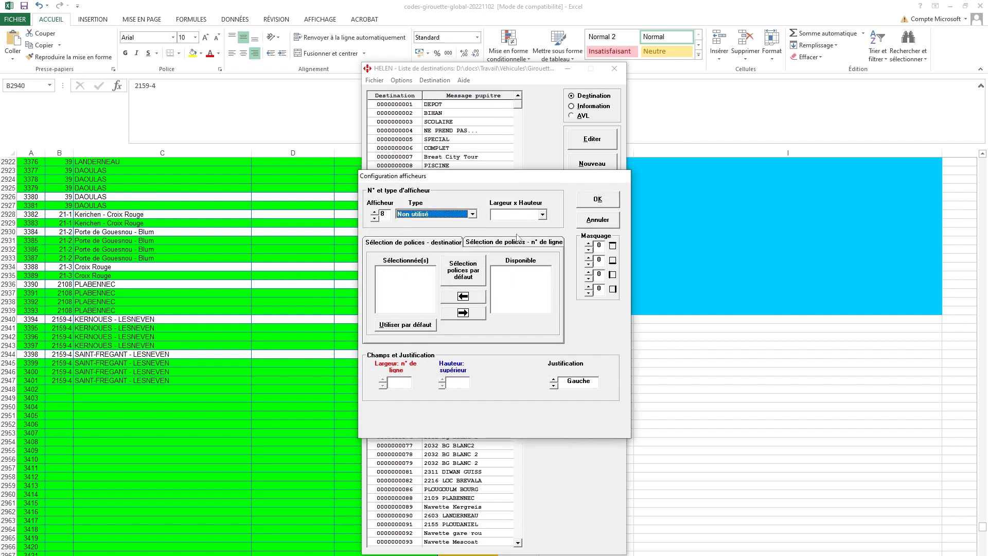
click(600, 201)
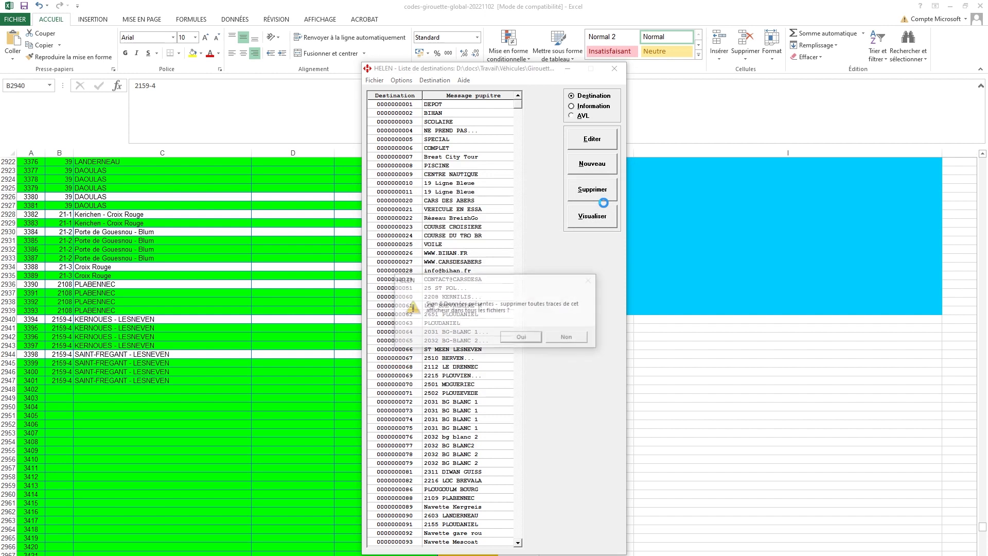
click(523, 339)
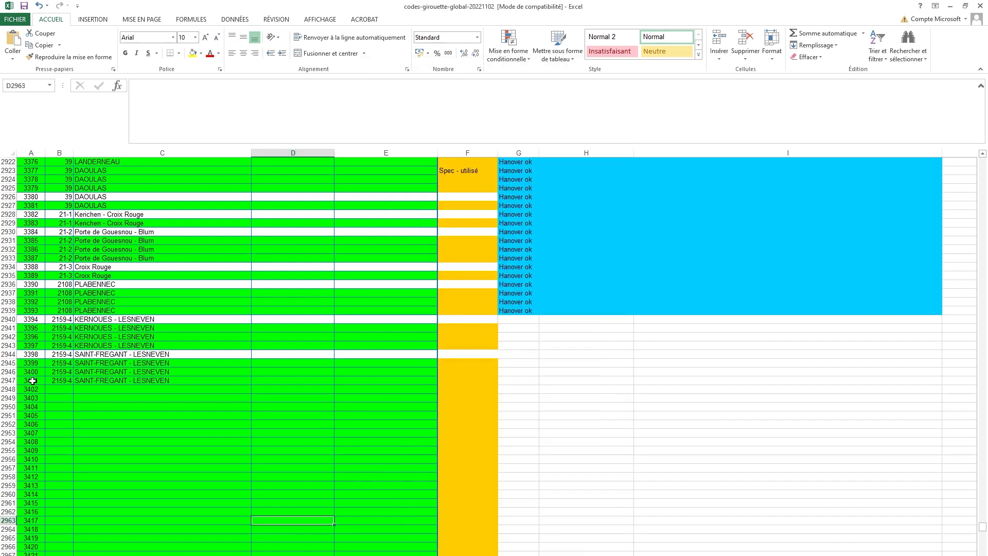
Look up the Excel row for code 3401, and create destination 3401 in HELEN with console message 2159-4 SAINT-FRE
drag(33, 381, 466, 384)
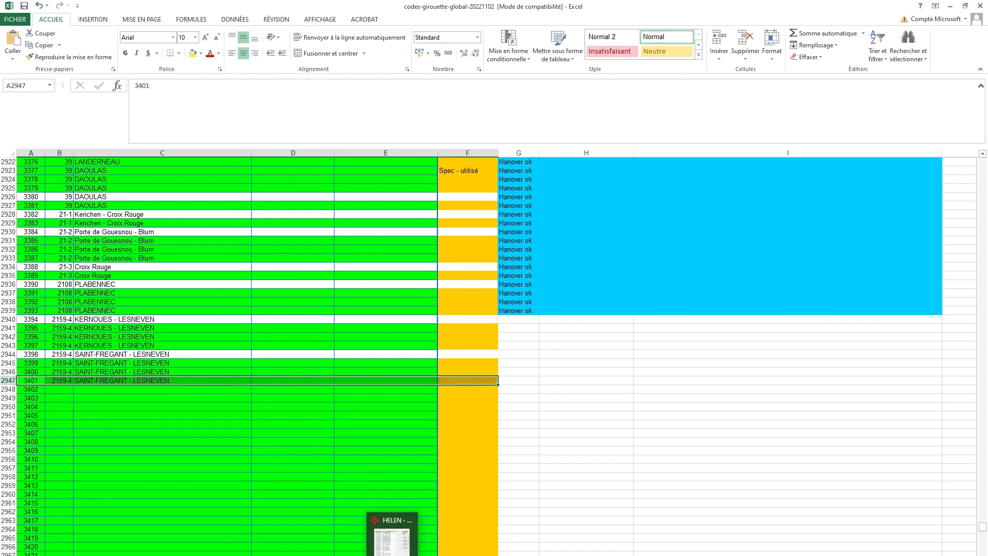
click(393, 545)
click(597, 169)
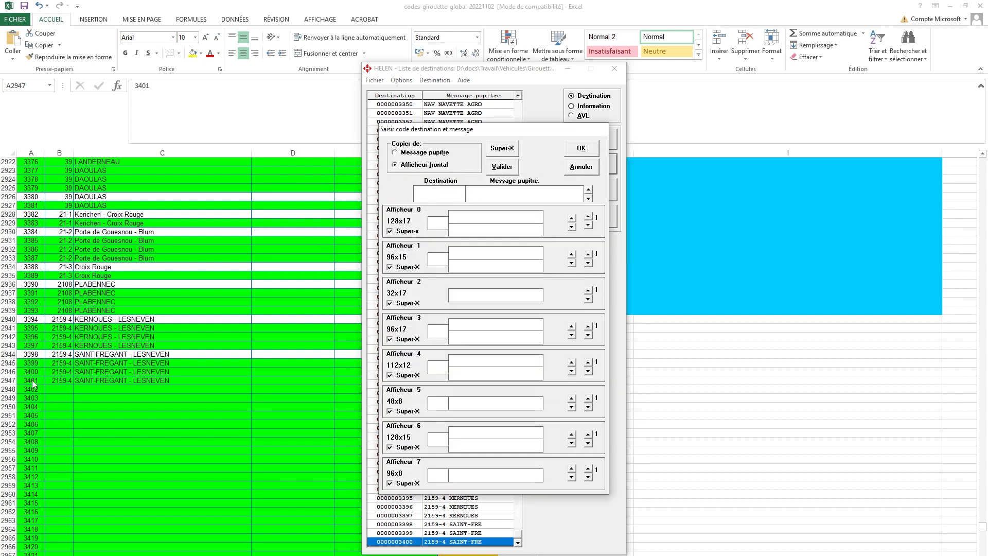
text(3401)
click(485, 199)
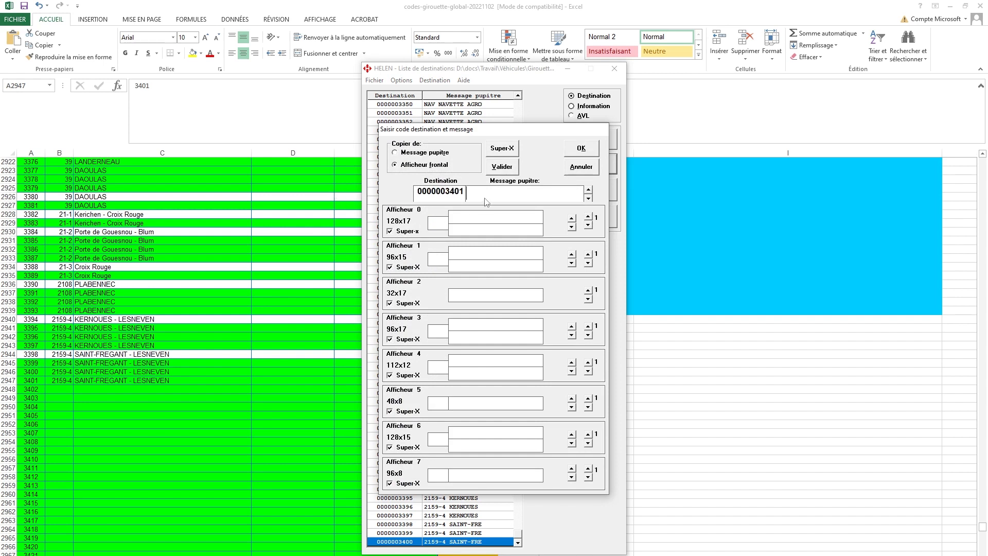
text(2159-4)
right_click(535, 197)
click(556, 242)
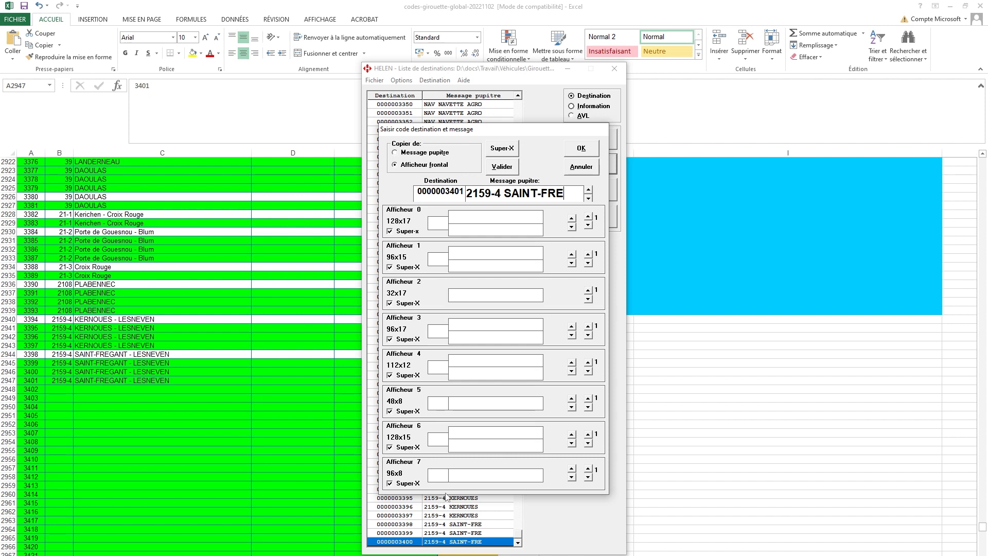
Enter line number 2159-4 on displays 0 and 2, and SAINT-FREGANT as the upper destination text on displays 0 and 1
text(2159-4)
click(474, 216)
right_click(474, 218)
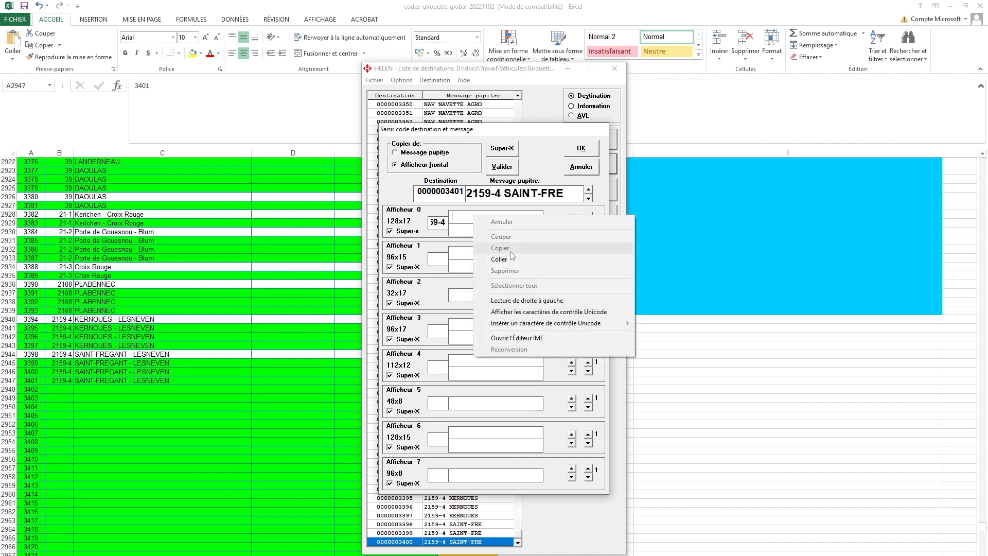
click(479, 258)
right_click(462, 257)
click(486, 297)
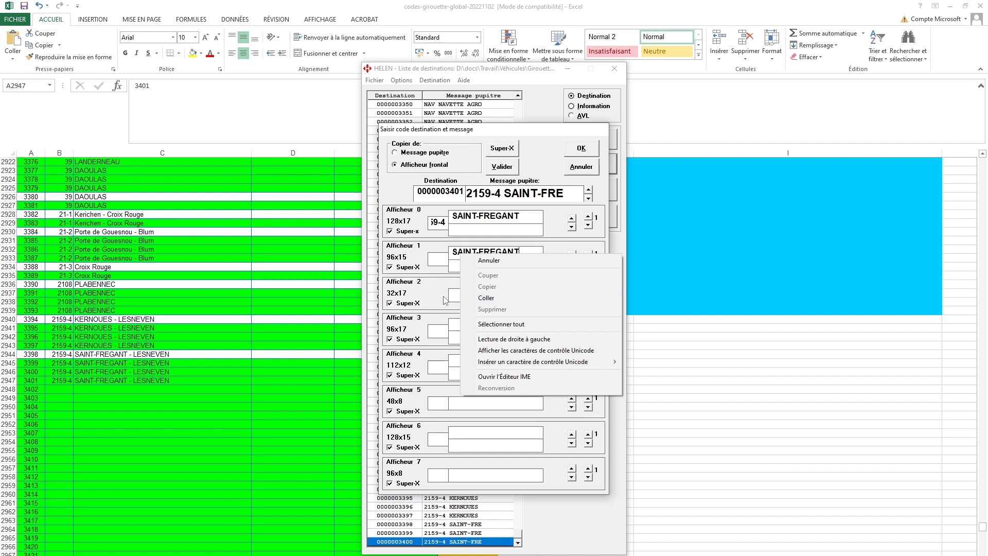
click(452, 296)
text(2159-)
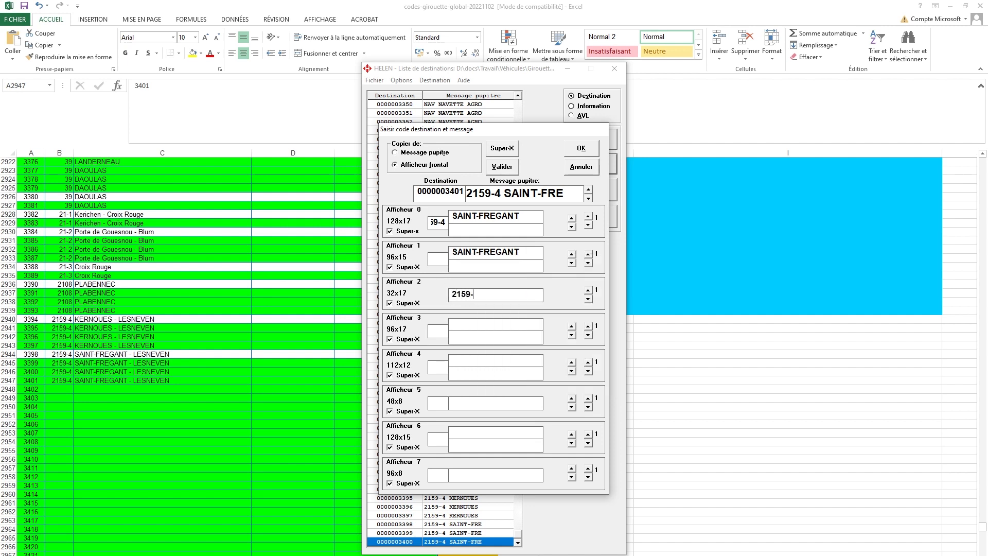
Paste SAINT-FREGANT as the destination text on displays 3 to 7
right_click(463, 326)
click(496, 365)
right_click(472, 362)
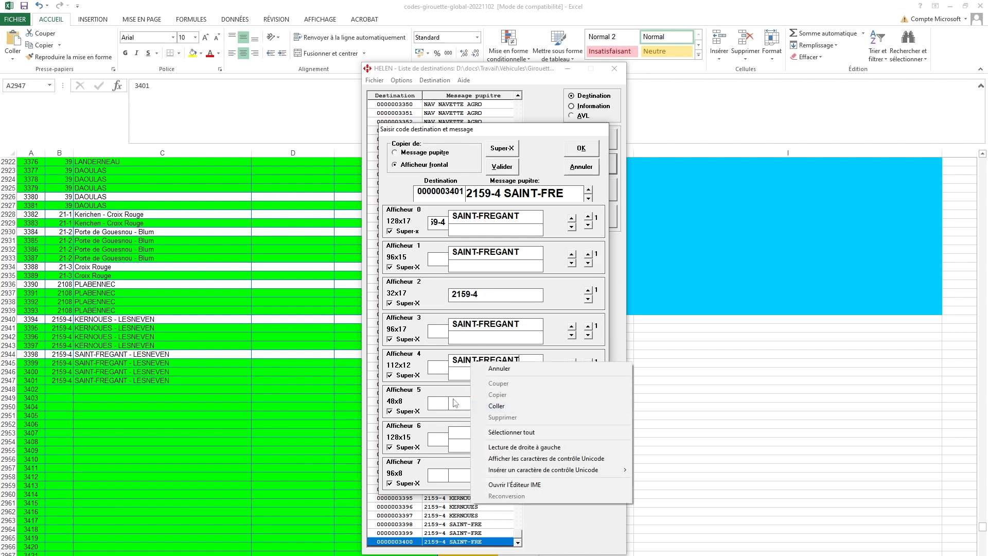
click(496, 406)
right_click(463, 404)
click(490, 448)
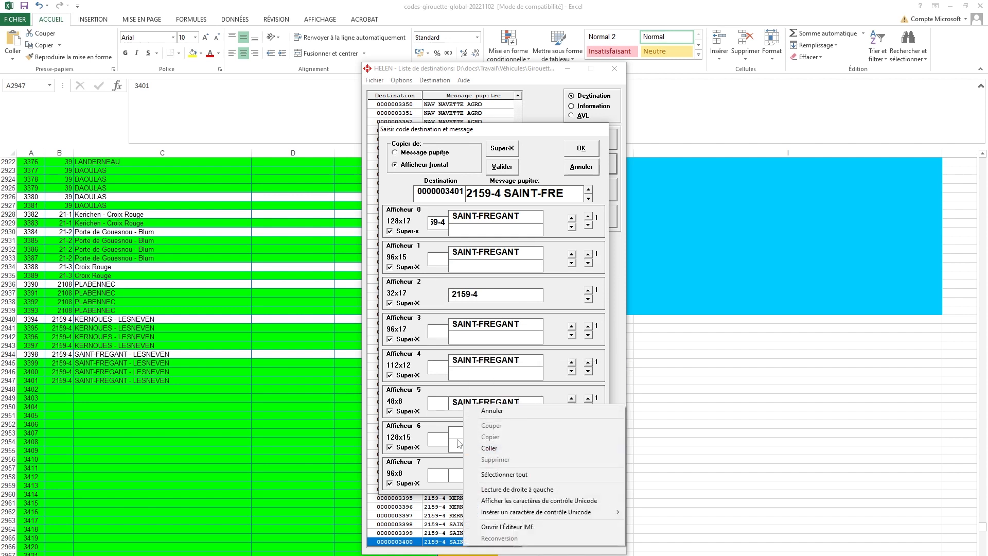
right_click(459, 435)
click(461, 478)
right_click(459, 475)
click(492, 374)
Enter the line number as 2159-4 on displays 1 and 3, and as 2159 4 on display 4
click(442, 263)
text(2159-4)
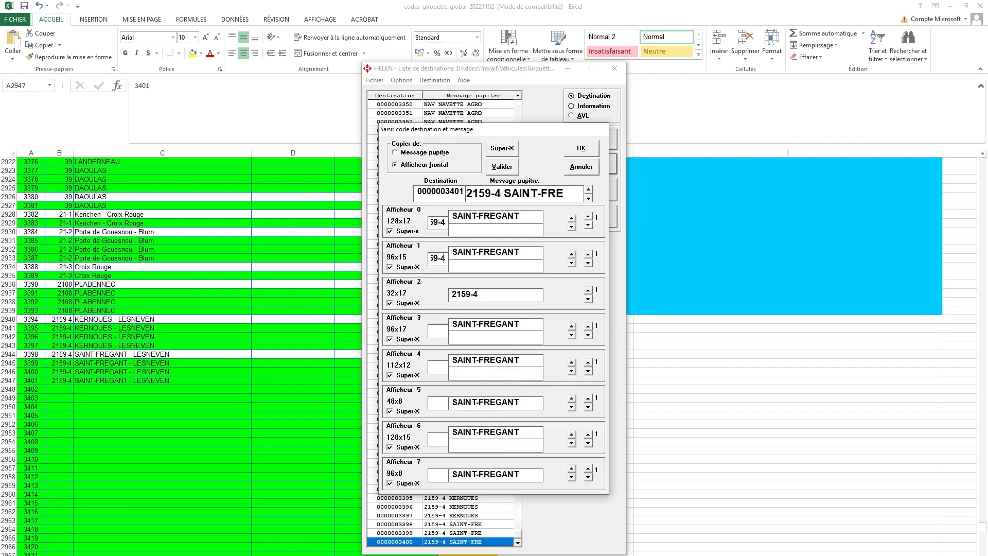
click(443, 330)
text(2159-4)
click(441, 366)
text(2159)
text(-4)
Paste SAINT-FREGANT into the line number fields of displays 5, 6 and 7
click(442, 403)
right_click(443, 406)
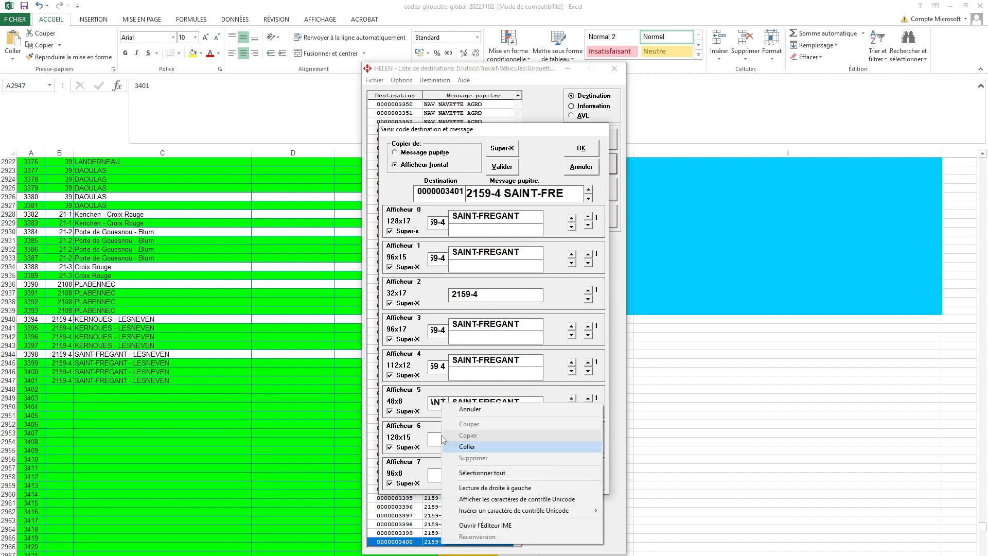
click(466, 446)
right_click(436, 438)
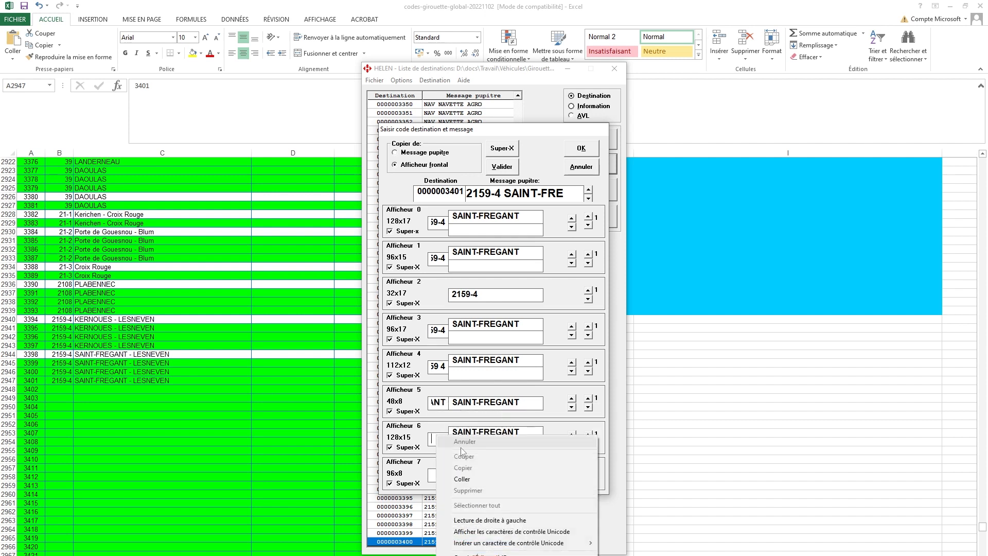
click(462, 479)
right_click(434, 473)
click(468, 378)
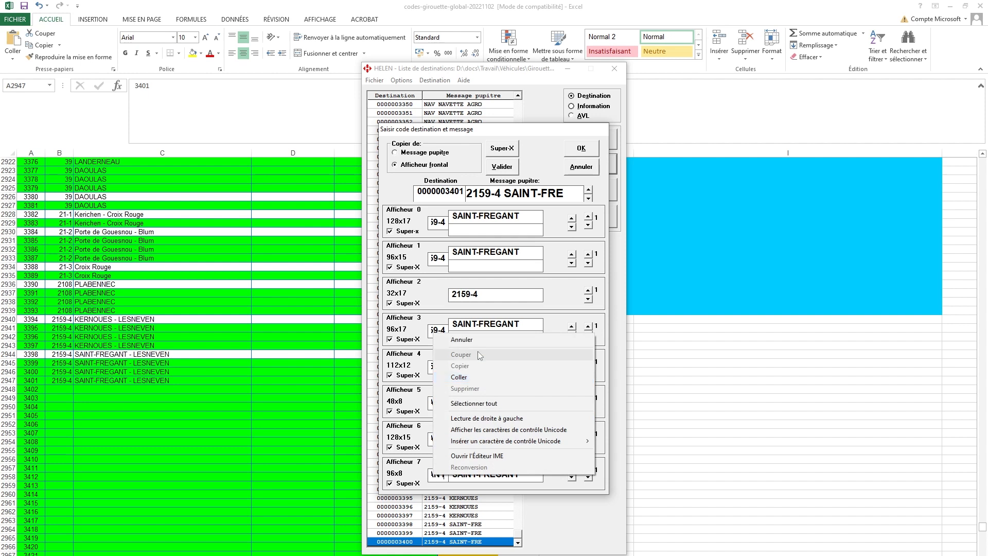
click(481, 230)
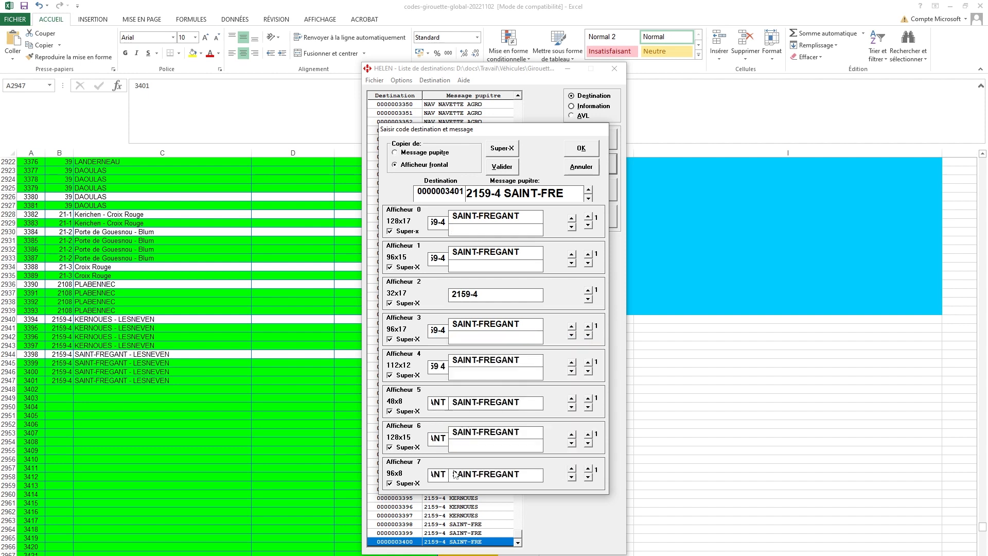
Replace the text in the line number fields of displays 5, 6 and 7 with 2159-4
double_click(441, 404)
text(2159-4)
double_click(439, 438)
text(2159-4)
double_click(440, 474)
text(2159-4)
Enter LESNEVEN as the lower destination line on displays 0, 1, 3 and 4
click(510, 231)
text(lesne)
key(BackSpace)
key(BackSpace)
key(BackSpace)
key(BackSpace)
text(LESNEVEN)
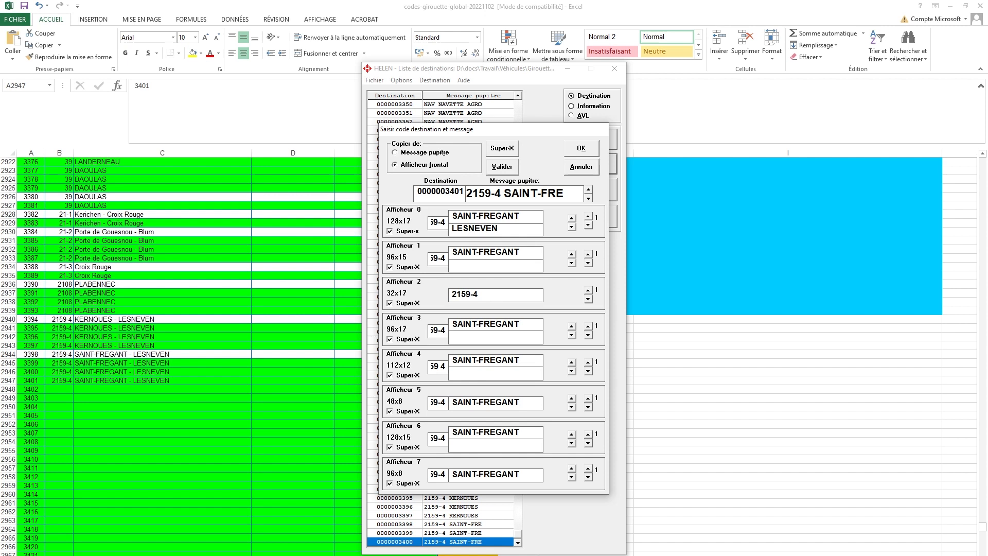
text(LESNEVENLESNEVENLESNEVEN)
Append "- LESNEVEN" to the destination on displays 5 and 7, and enter LESNEVEN as display 6's lower line
click(526, 405)
text(- LESNEVEN)
click(508, 446)
text(LESNEVEN)
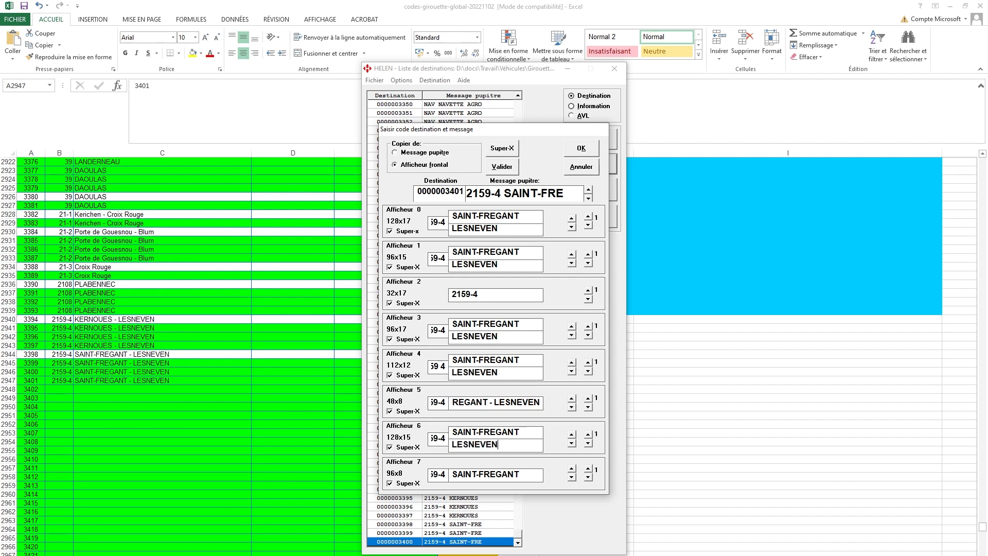
click(539, 474)
text(- LESNEVEN)
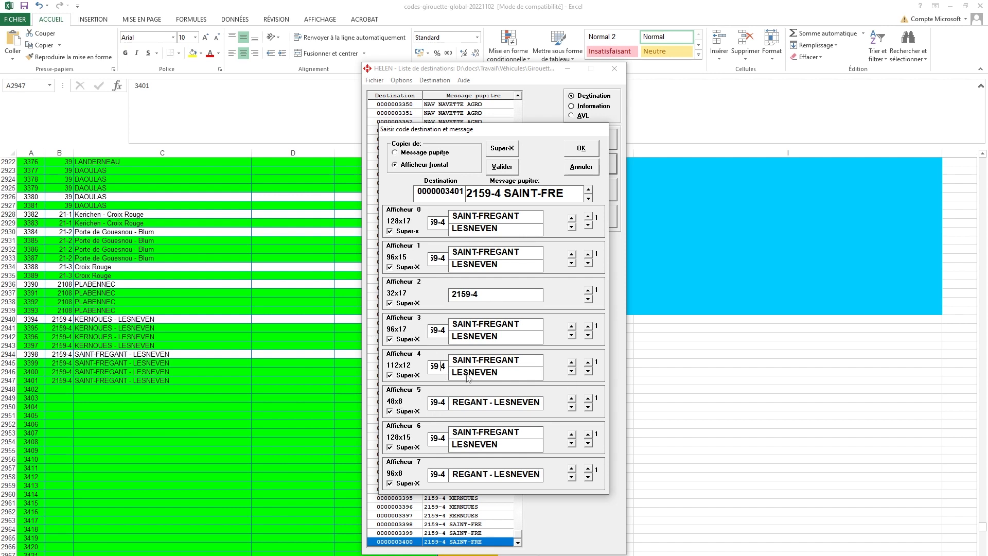
Validate the new destination 3401 and preview its messages on all displays
key(Left)
key(Left)
key(Right)
click(581, 148)
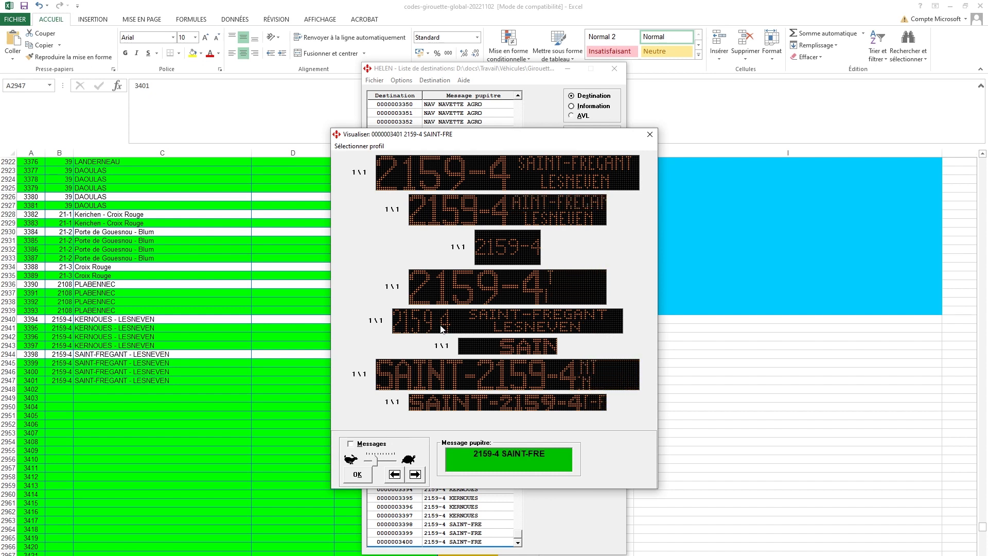
click(358, 474)
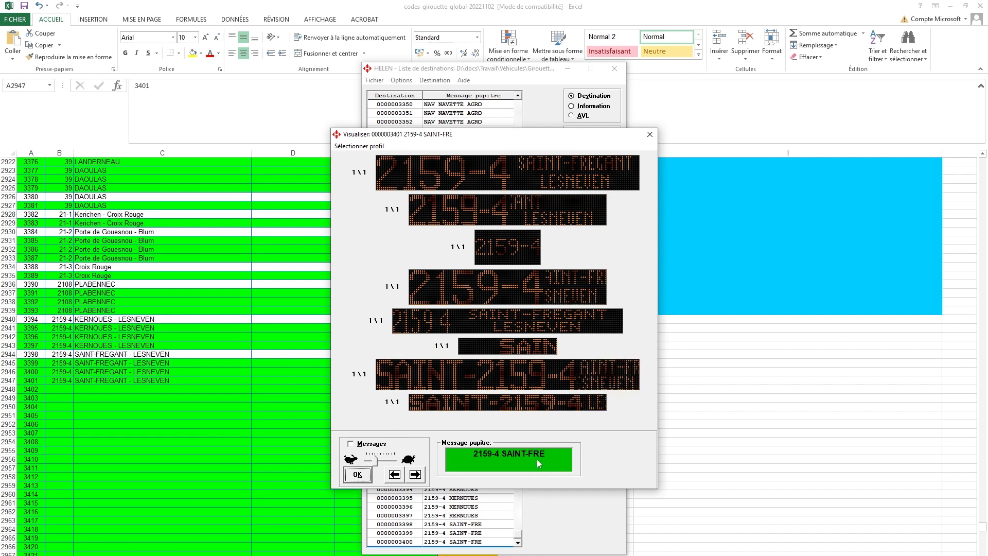
Open destination 3401 in the display editor and bring up display 7, the 96x8 monochrome one
click(518, 543)
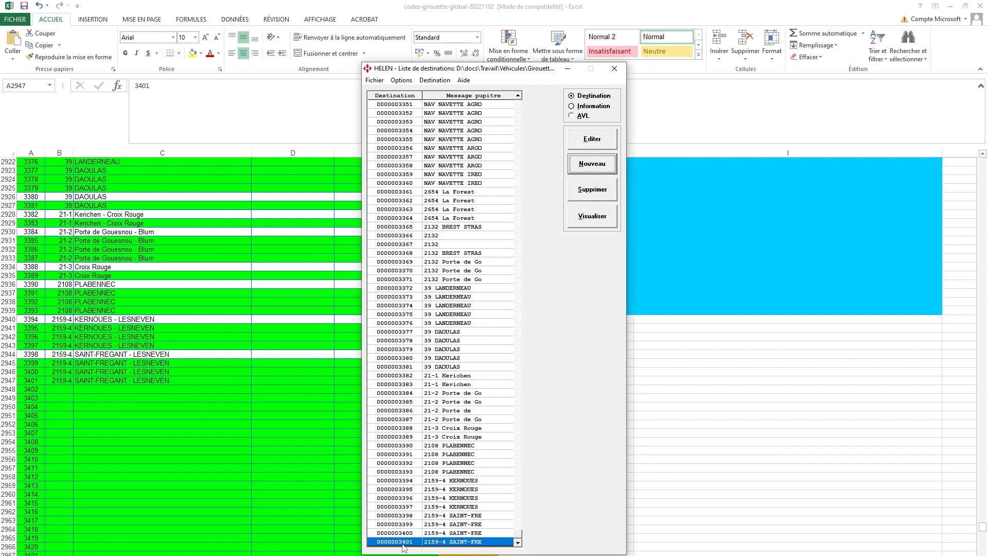
double_click(445, 544)
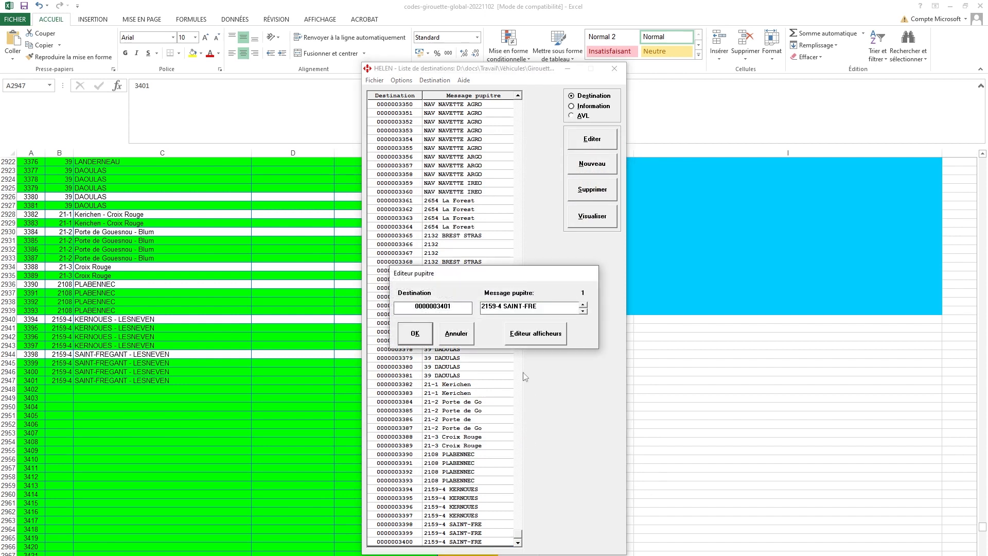
click(541, 337)
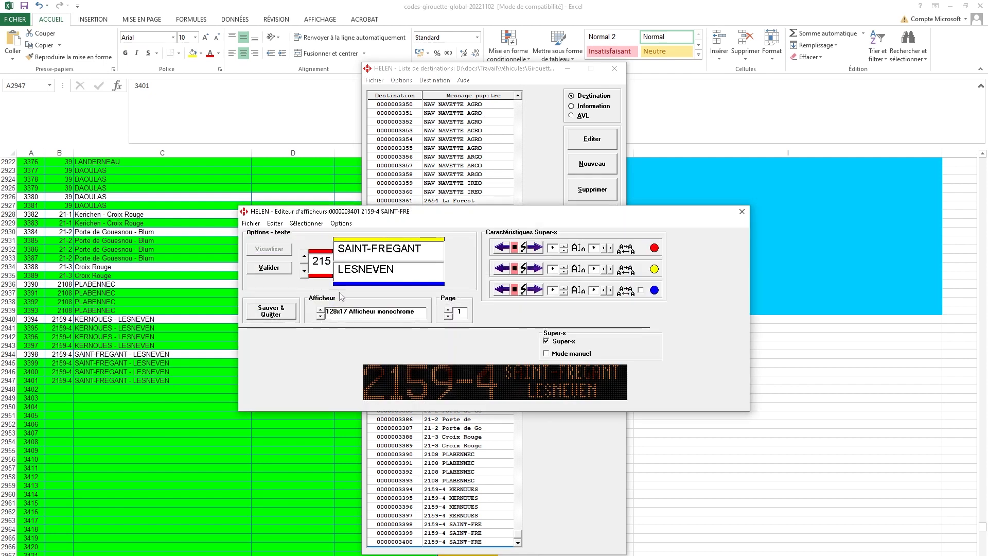
click(320, 317)
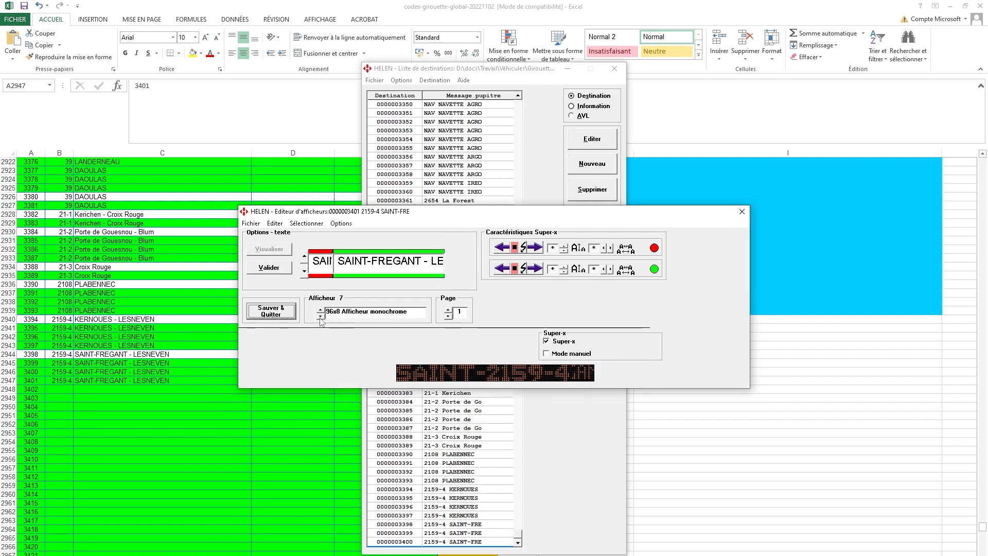
Examine the messages of destination 3401 on each of displays 0 to 7, checking the line number and destination text
click(320, 312)
click(319, 312)
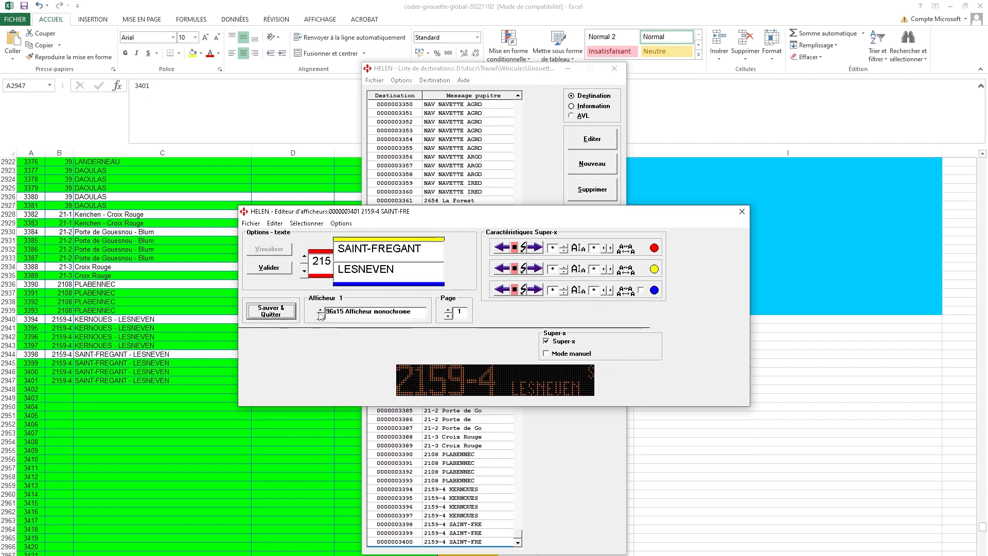
click(319, 312)
click(320, 311)
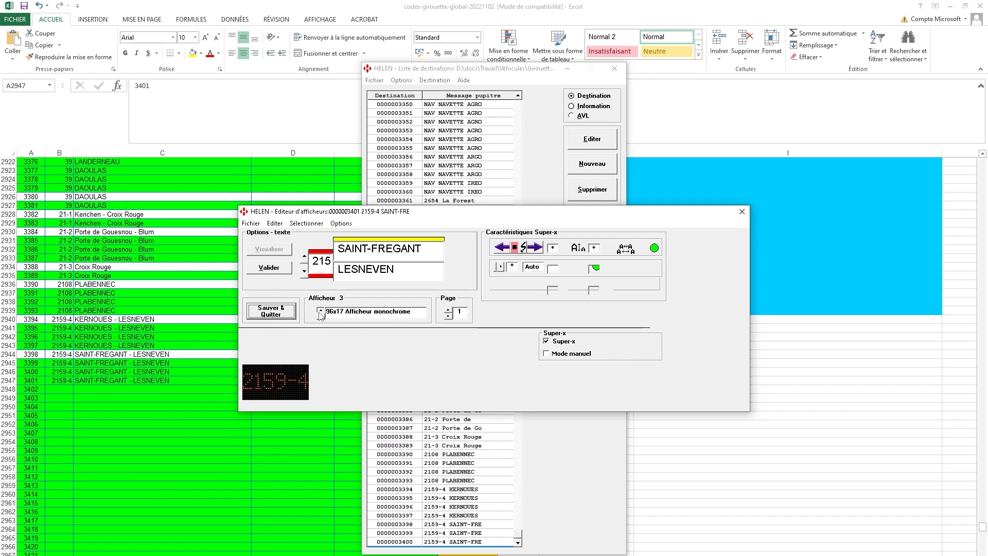
click(320, 311)
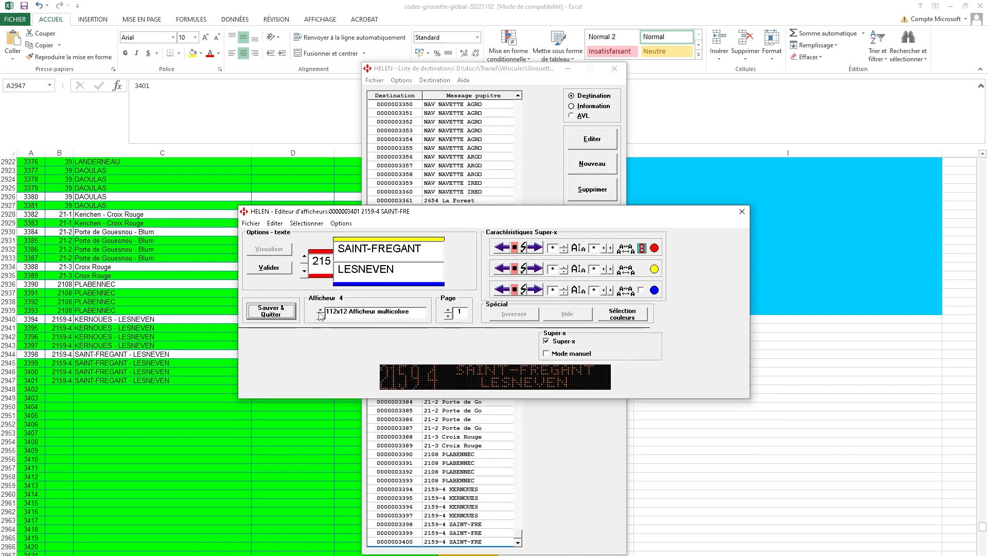
click(320, 311)
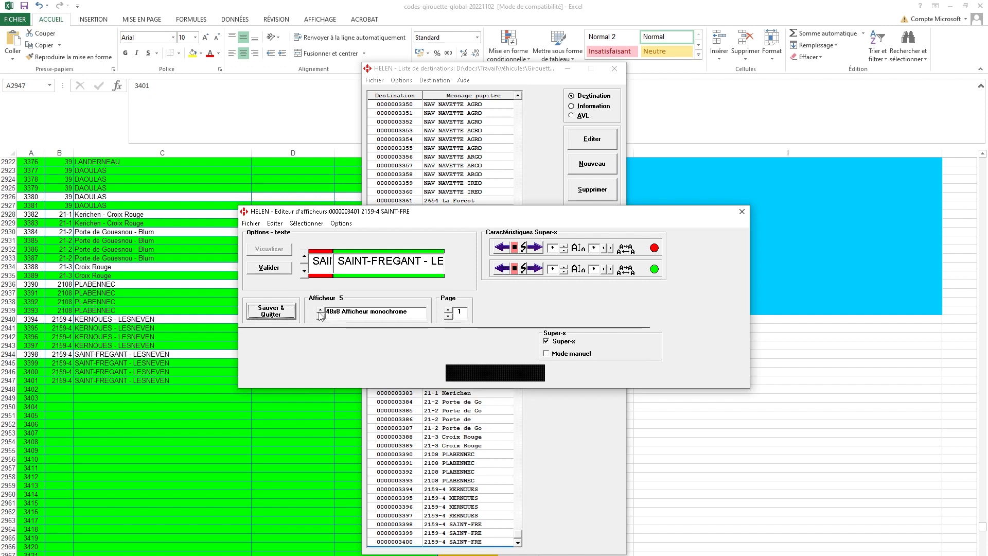
click(327, 262)
click(320, 311)
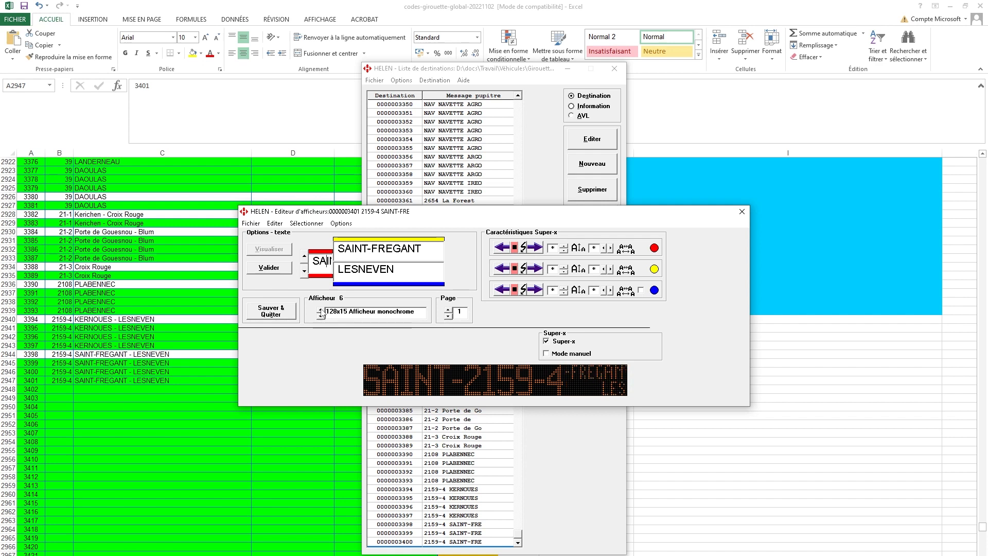
click(320, 312)
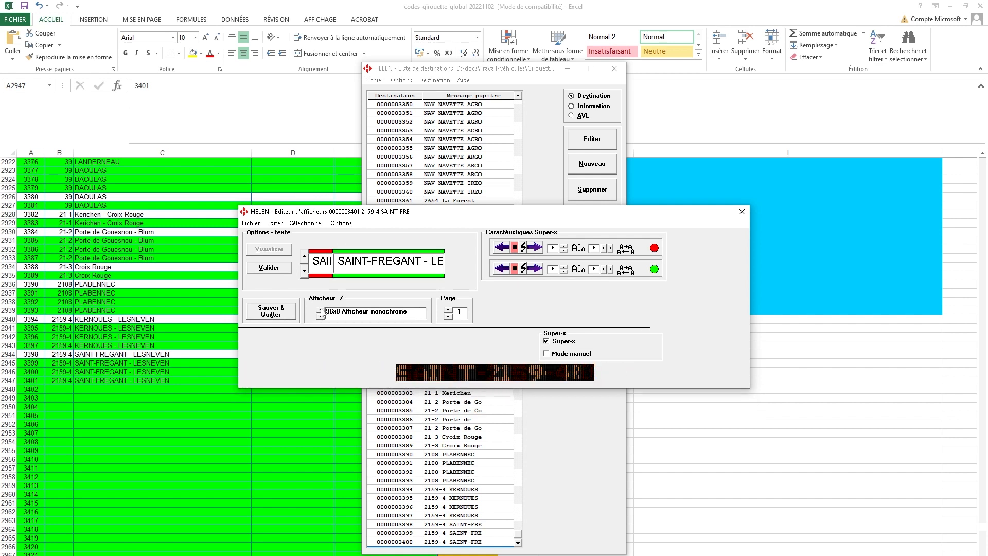
click(320, 312)
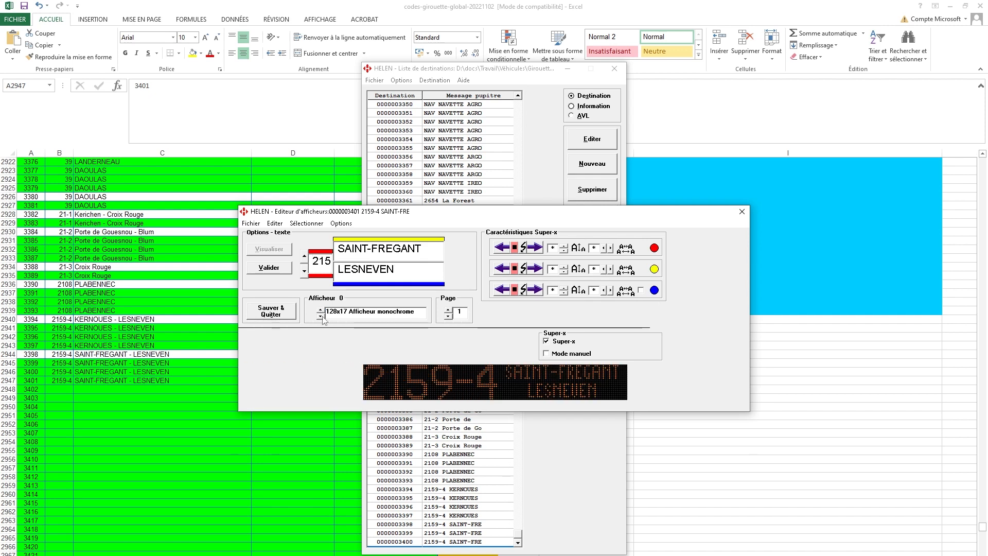
click(321, 315)
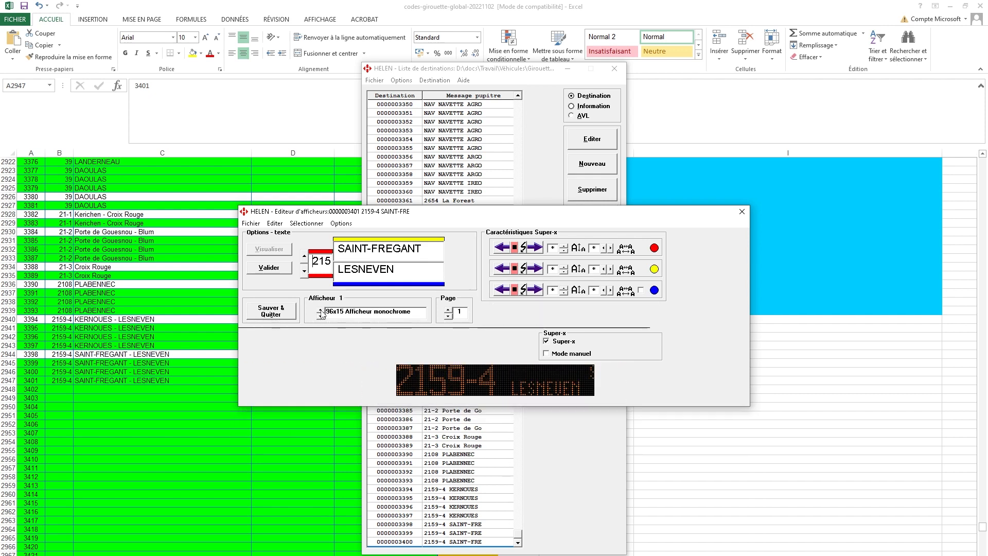
click(321, 315)
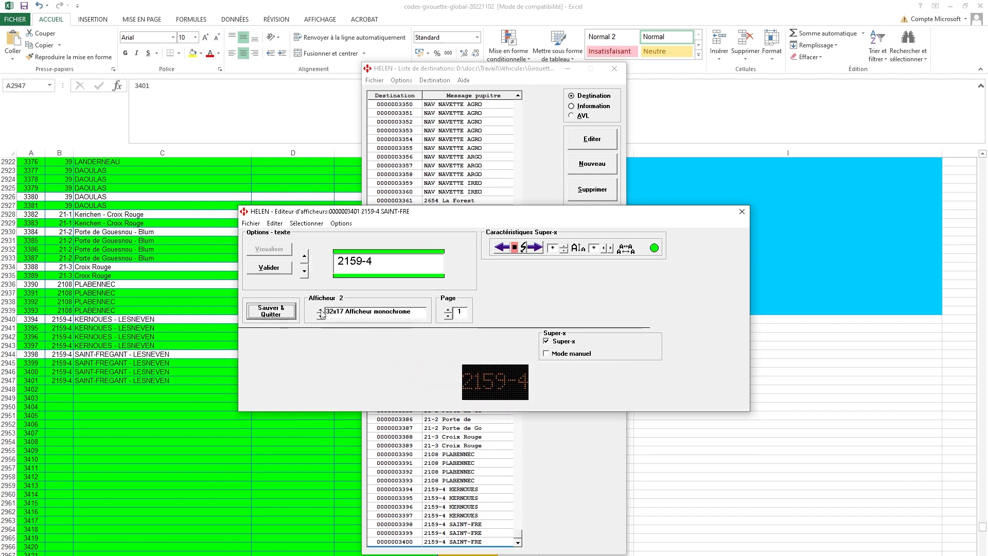
click(321, 315)
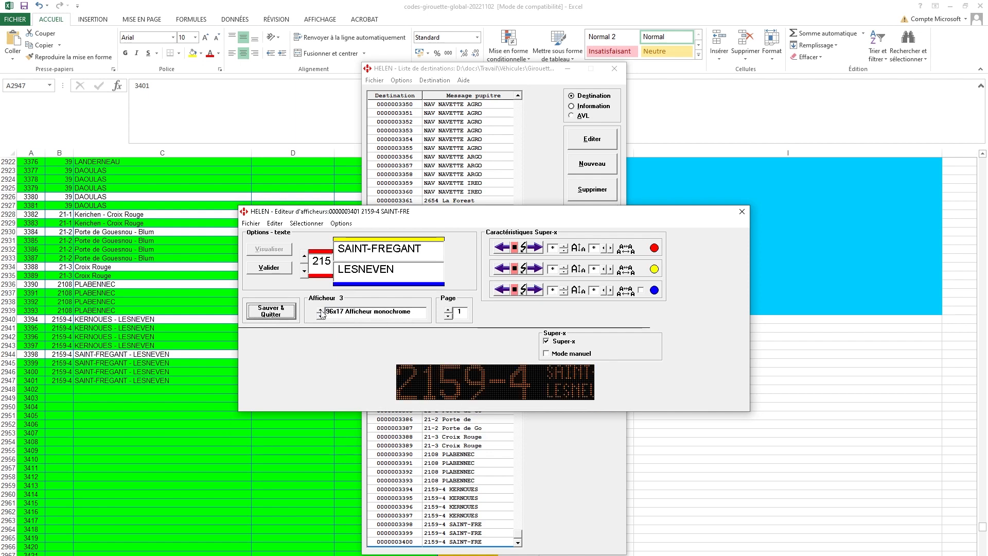
click(320, 313)
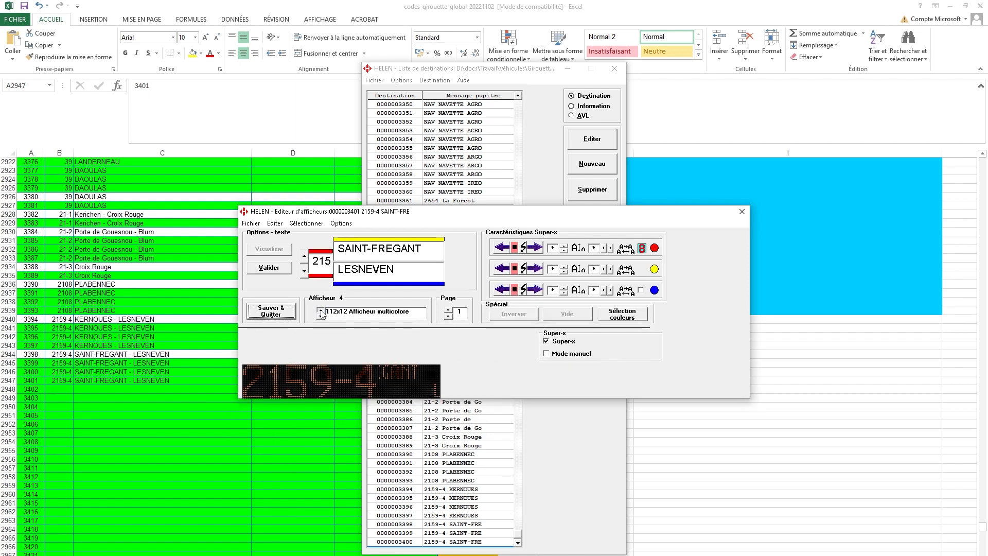
Try the hyphenated line number 2159-4 on display 4 and restore it to "2159 4"
double_click(329, 271)
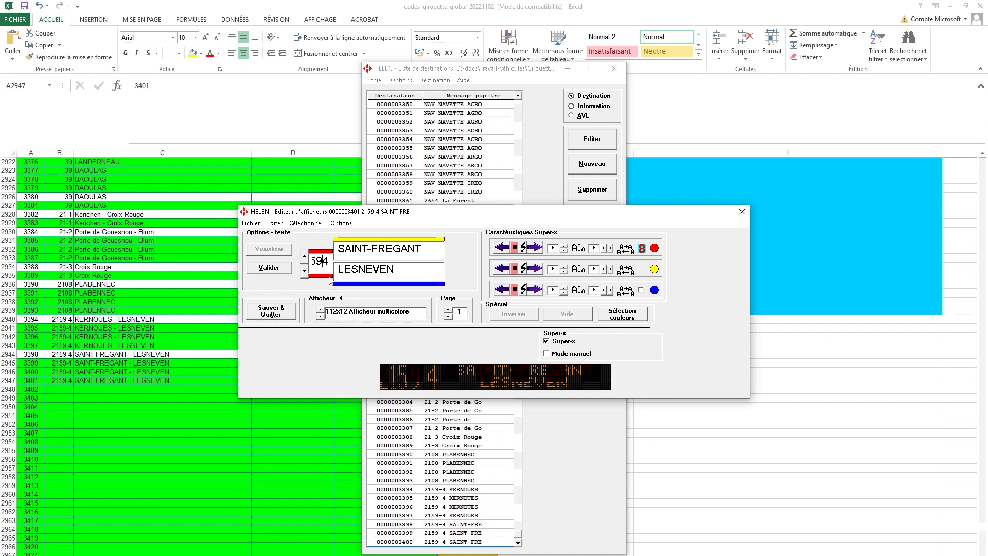
click(269, 267)
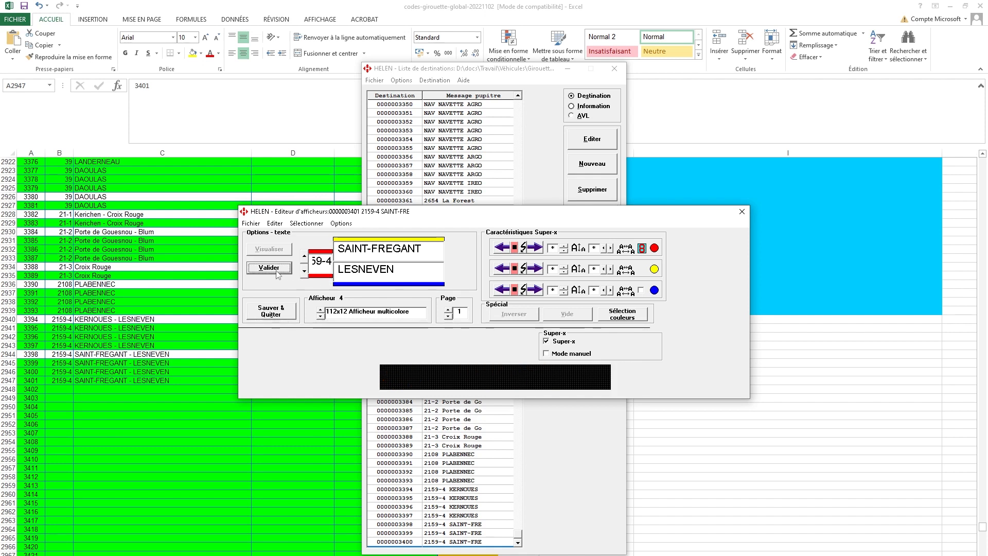
click(327, 268)
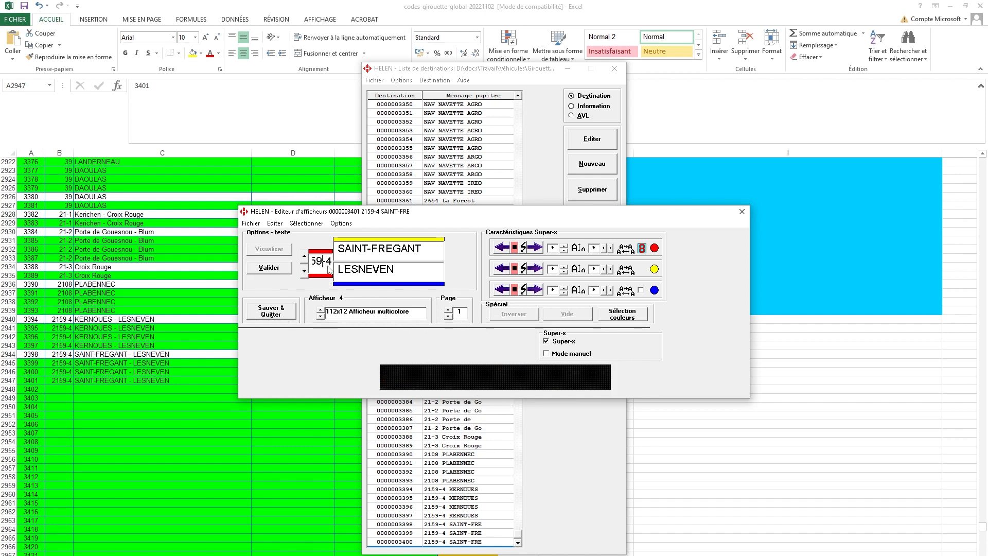
click(268, 267)
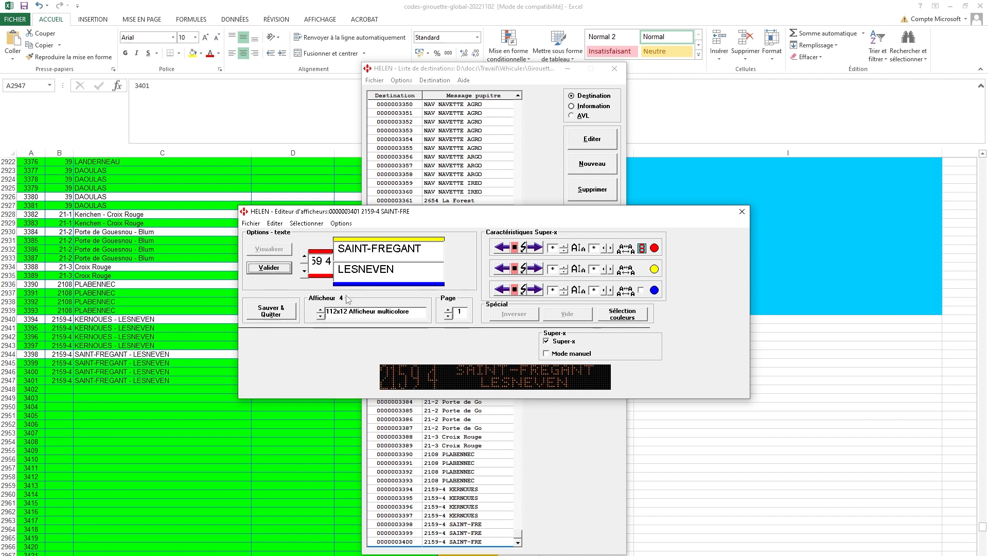
Correct the line number on display 5 to 2159-4 by removing the stray SAINT text, and validate it
click(321, 311)
drag(321, 268, 326, 268)
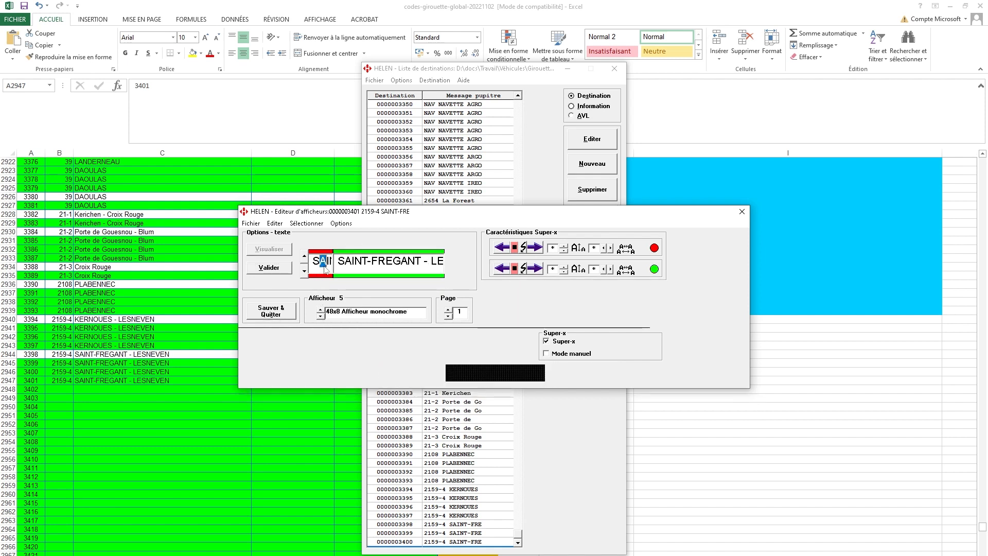
key(Delete)
key(Delete)
key(Delete)
key(Delete)
key(Delete)
key(Delete)
key(Delete)
key(Delete)
key(Delete)
text(2159-)
click(265, 267)
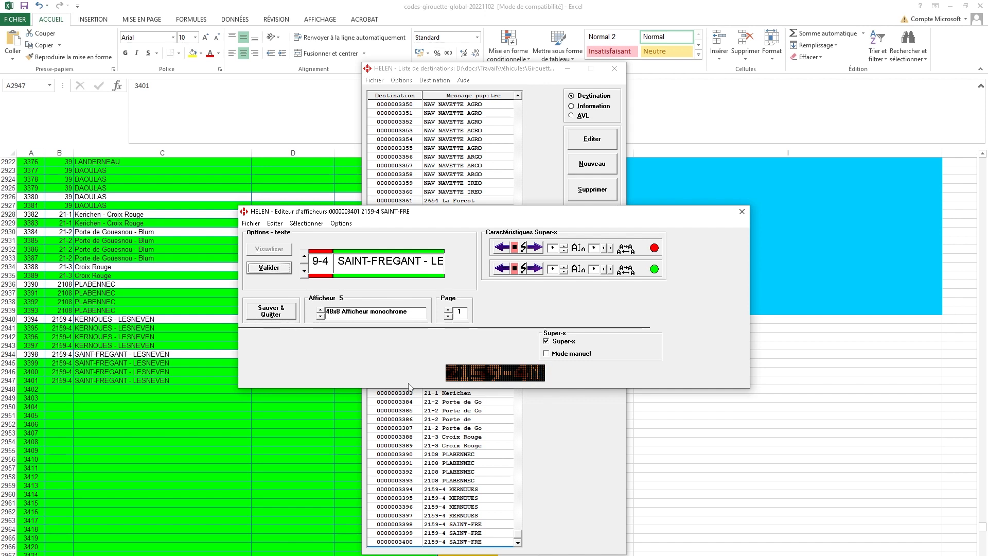
Remove the stray SAINT- prefix from display 6's line number, leaving 2159-4, and validate it
click(321, 310)
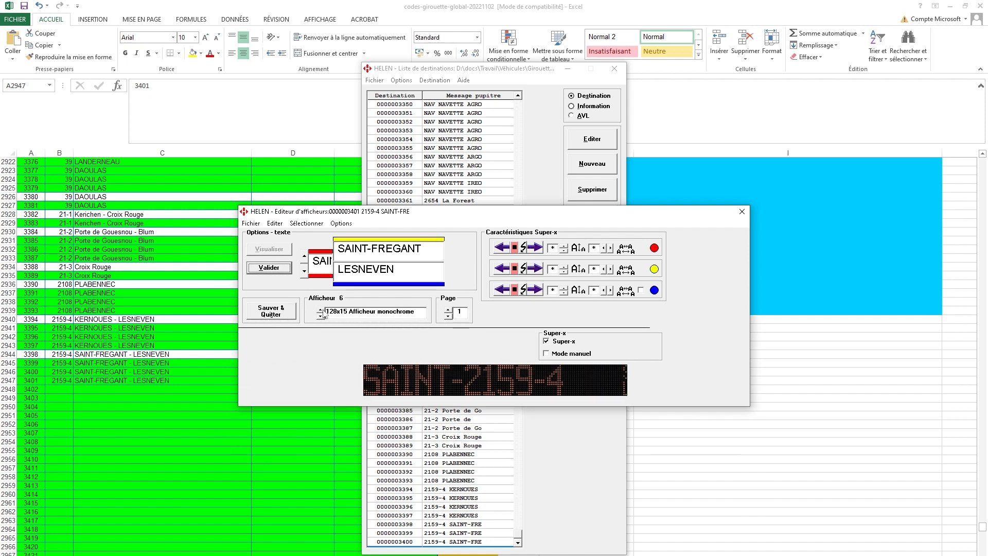
double_click(319, 268)
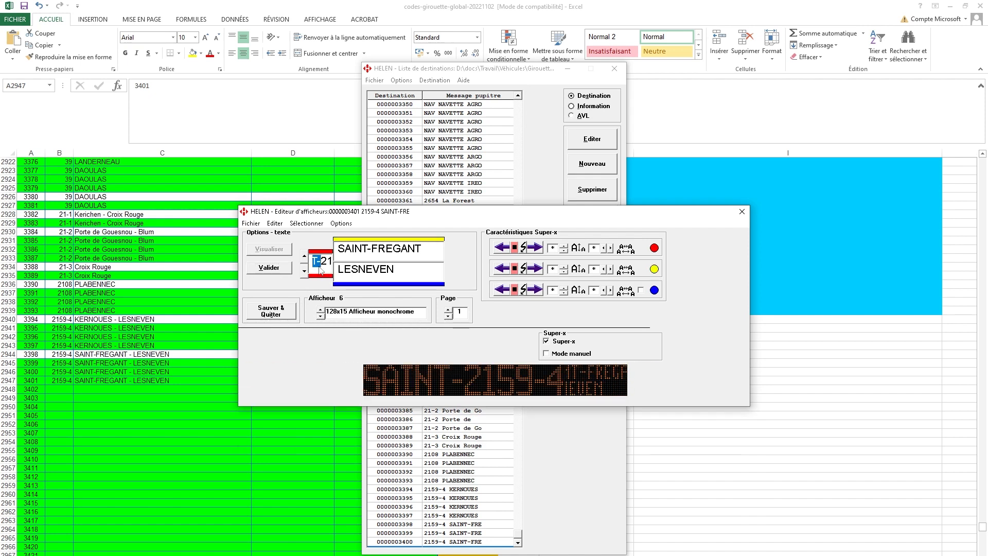
key(Delete)
key(Right)
key(Right)
key(Right)
key(Right)
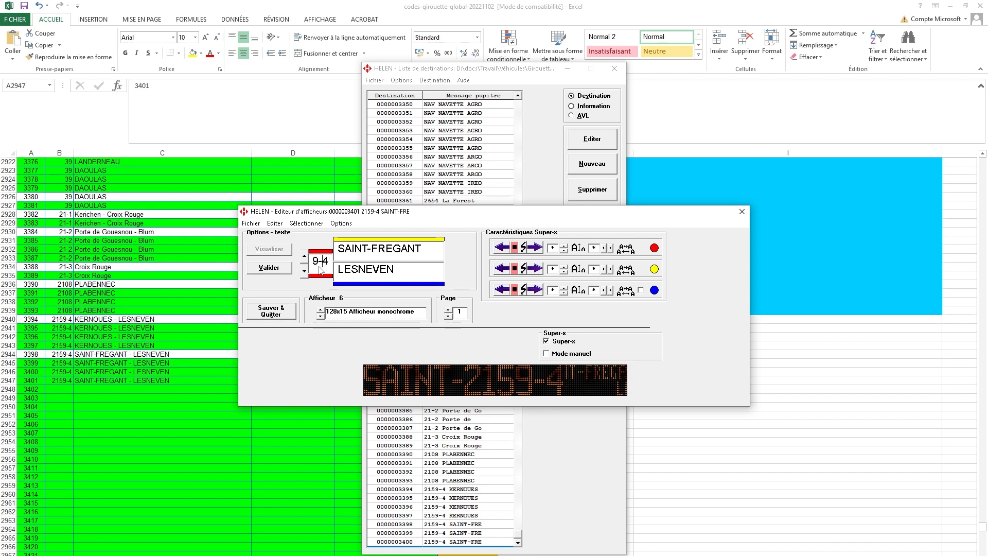
click(277, 269)
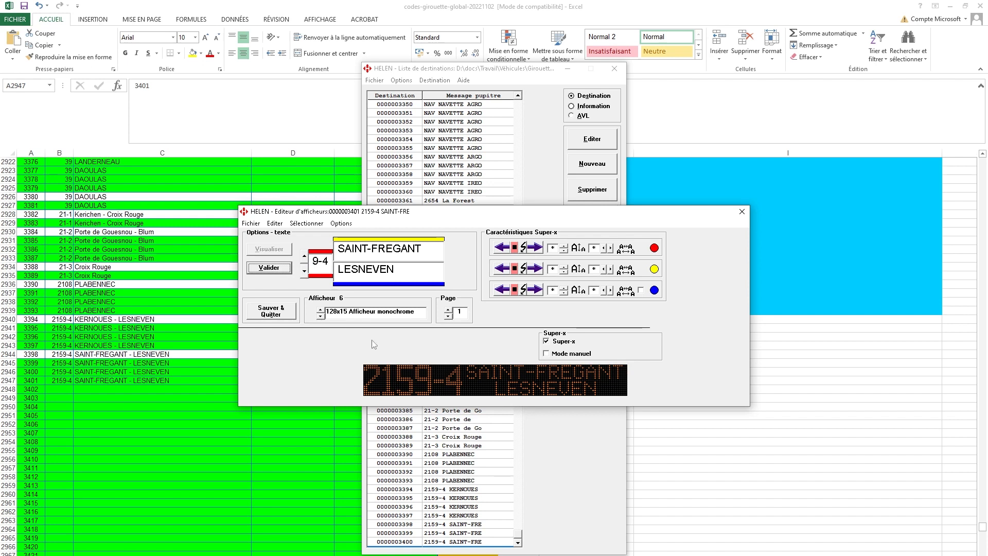
Replace display 7's line number text with 2159-4 and validate the message
click(321, 310)
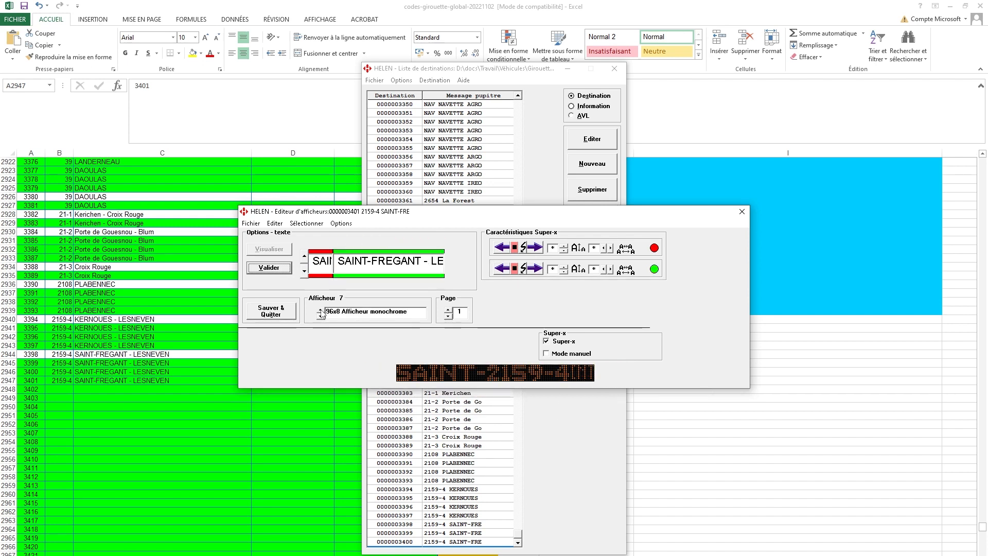
click(328, 273)
text(INT)
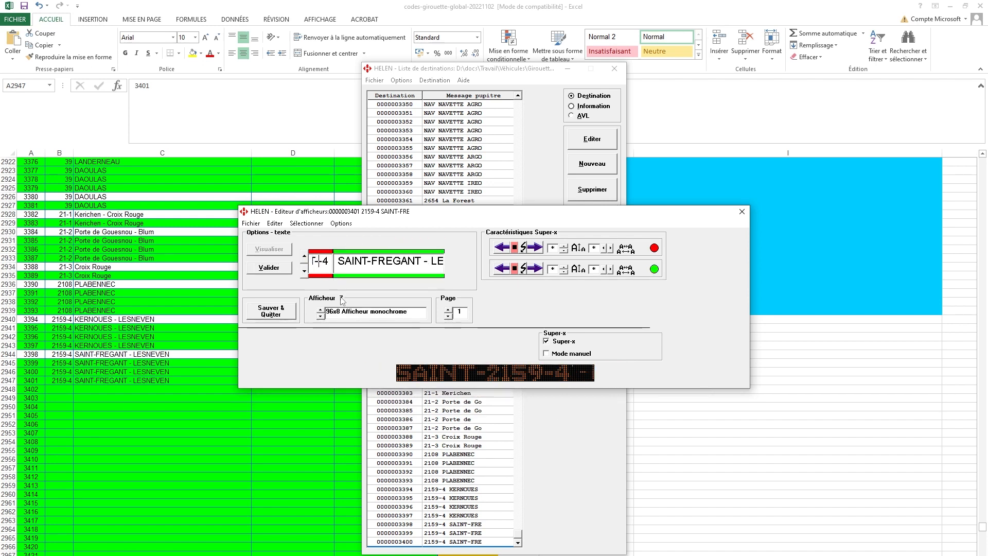
key(Delete)
key(Delete)
key(BackSpace)
key(BackSpace)
key(BackSpace)
text(2159)
text(-4)
click(269, 267)
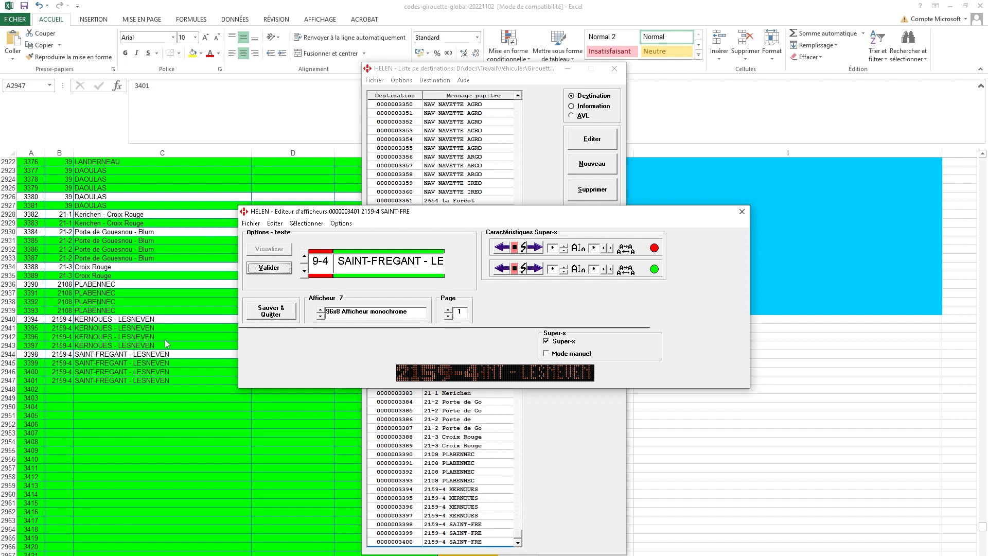
Switch to the Excel code list and review the line 2159-4 entries for KERNOUES - LESNEVEN and SAINT-FREGANT - LESNEVEN
click(115, 384)
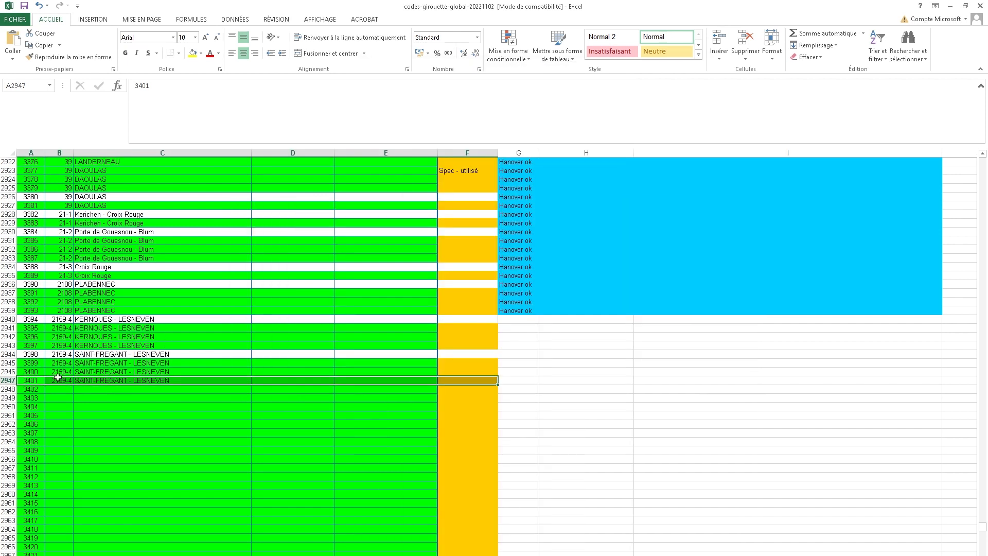
click(75, 389)
drag(63, 363, 170, 363)
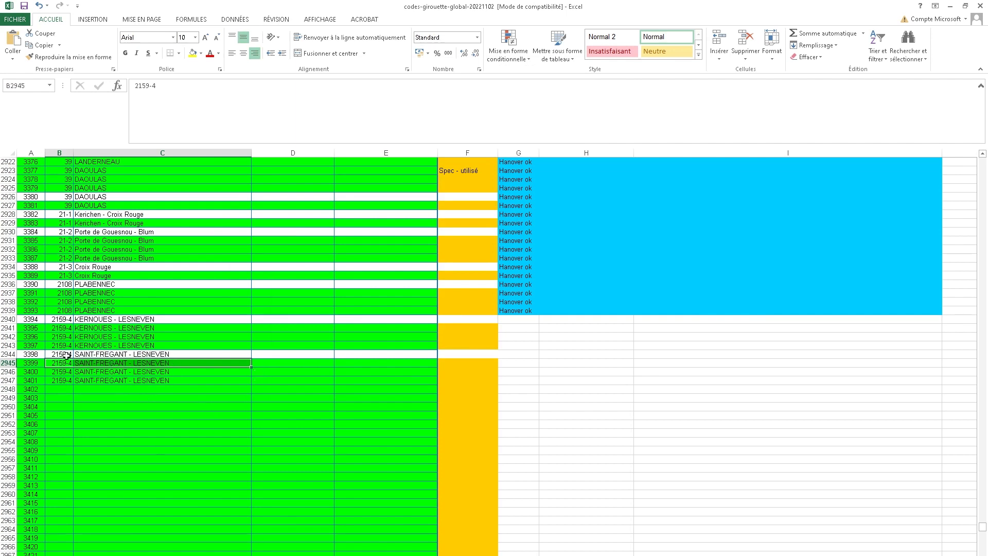
click(87, 328)
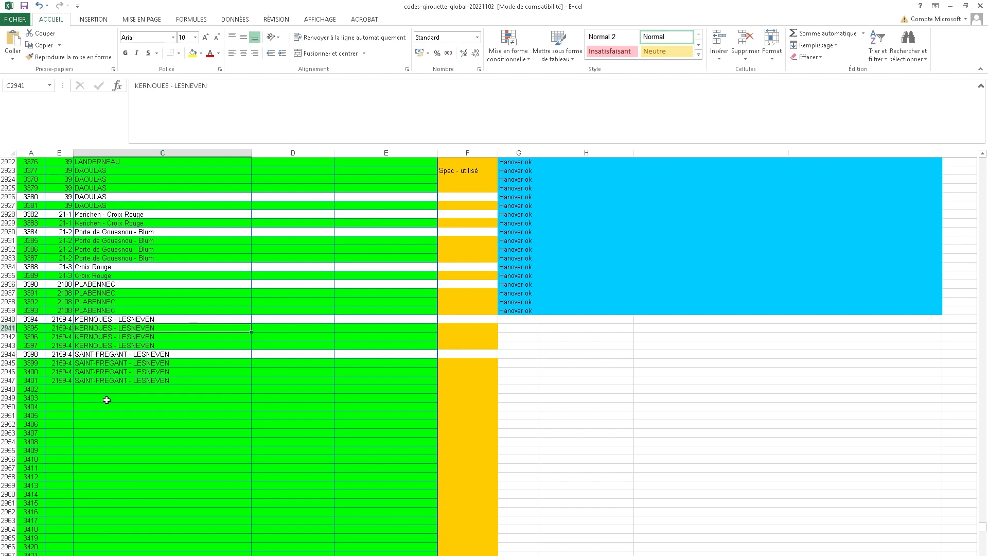
key(Down)
key(Down)
key(Down)
key(Down)
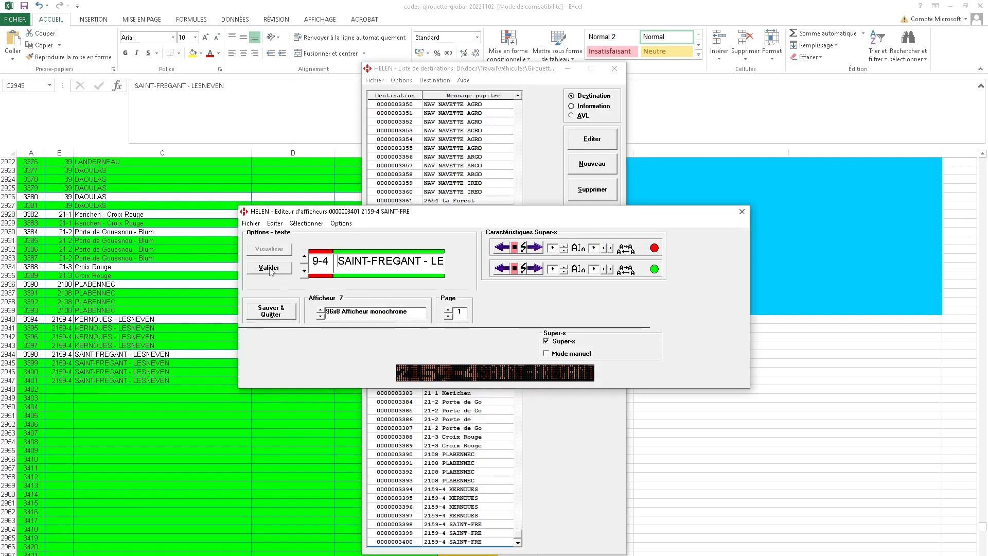
Back in HELEN, validate display 7's message, check display 0, and save and close the editor for destination 3401
click(270, 269)
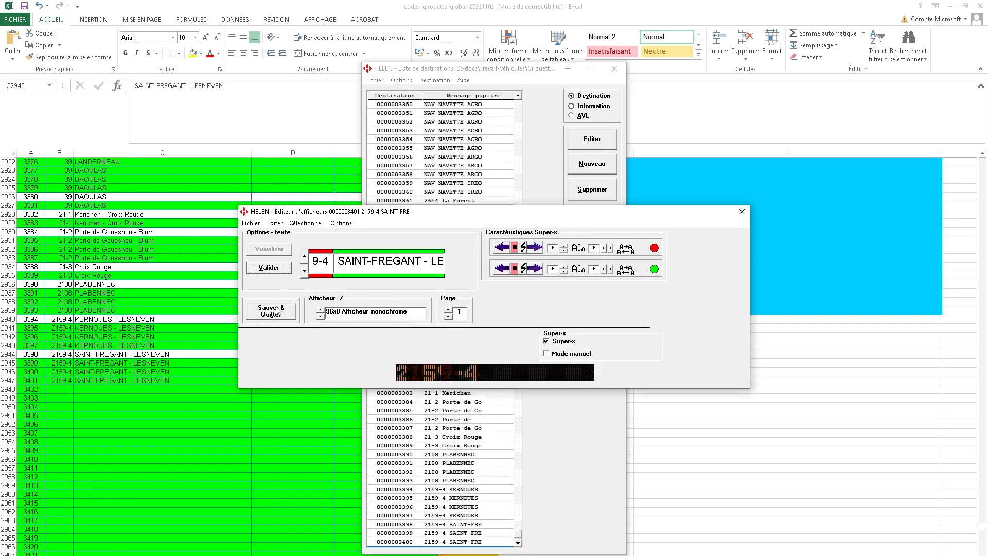
click(320, 315)
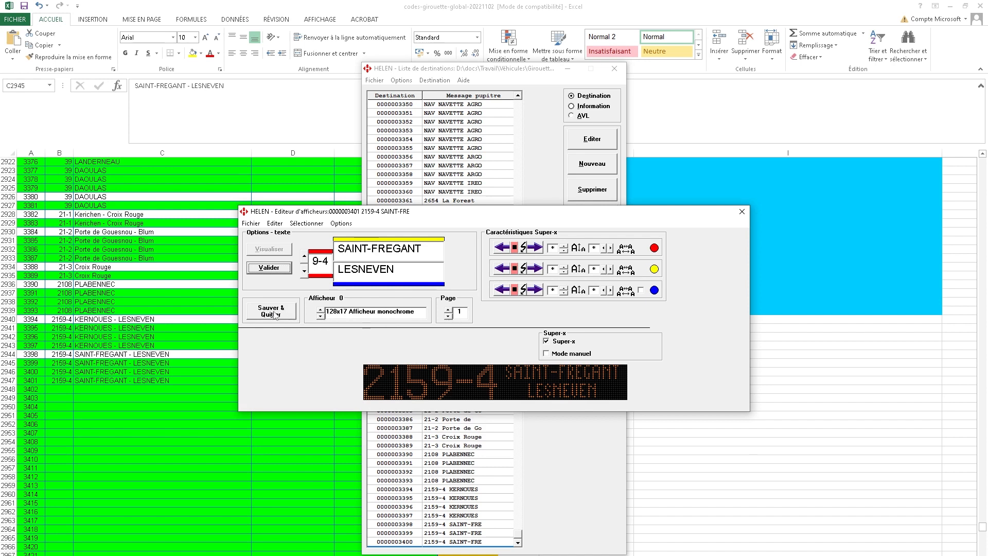
click(275, 315)
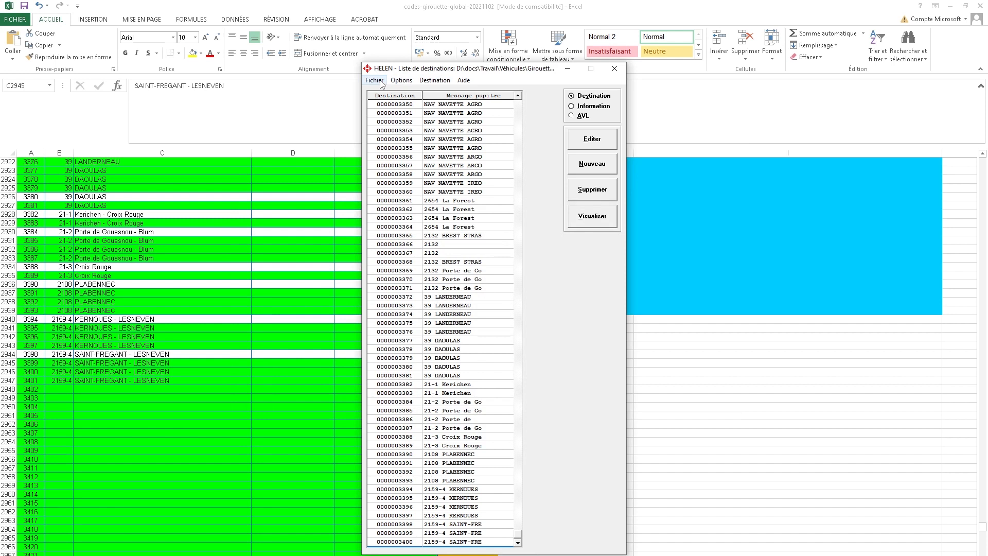
Save the destination file with 10-digit codes and the configuration included, and close HELEN
click(380, 82)
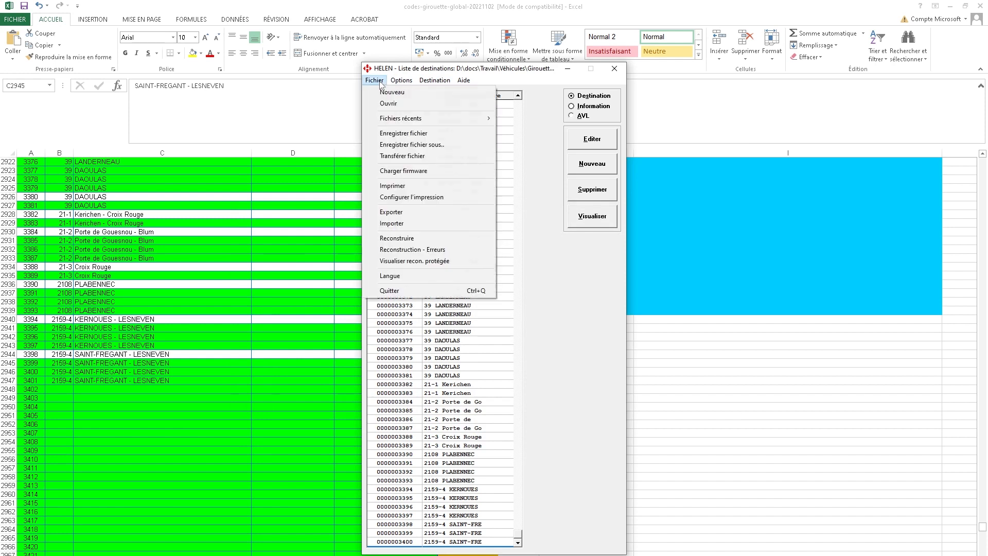
click(428, 135)
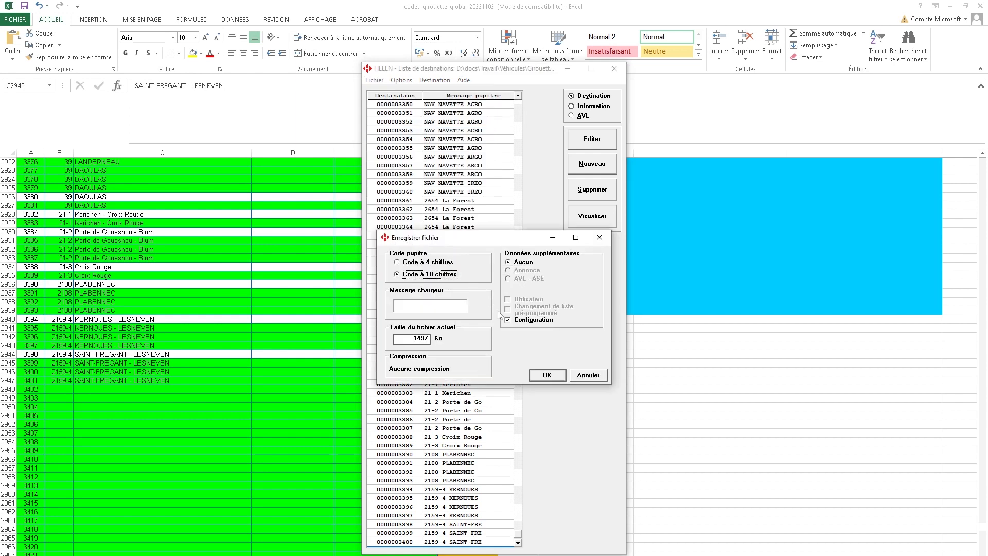
click(547, 375)
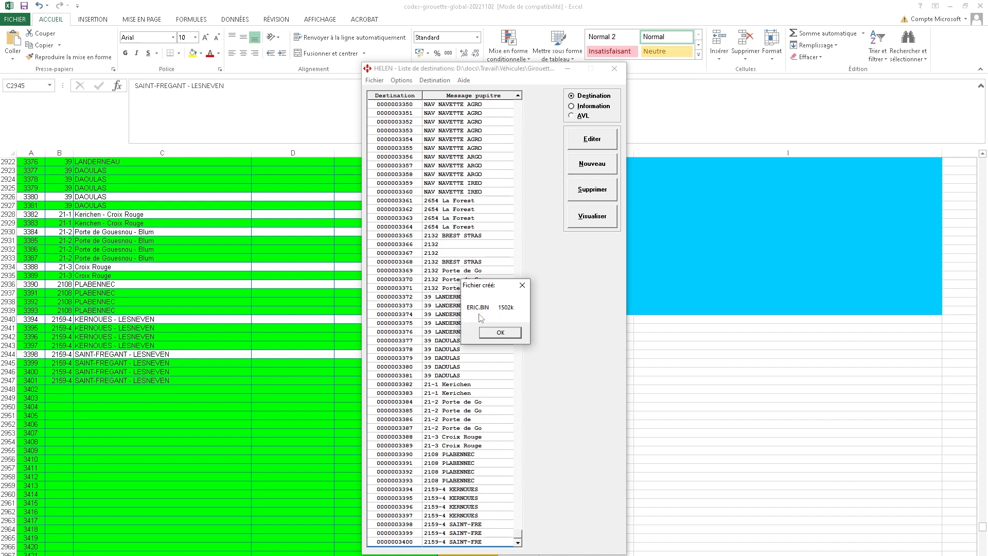
click(500, 332)
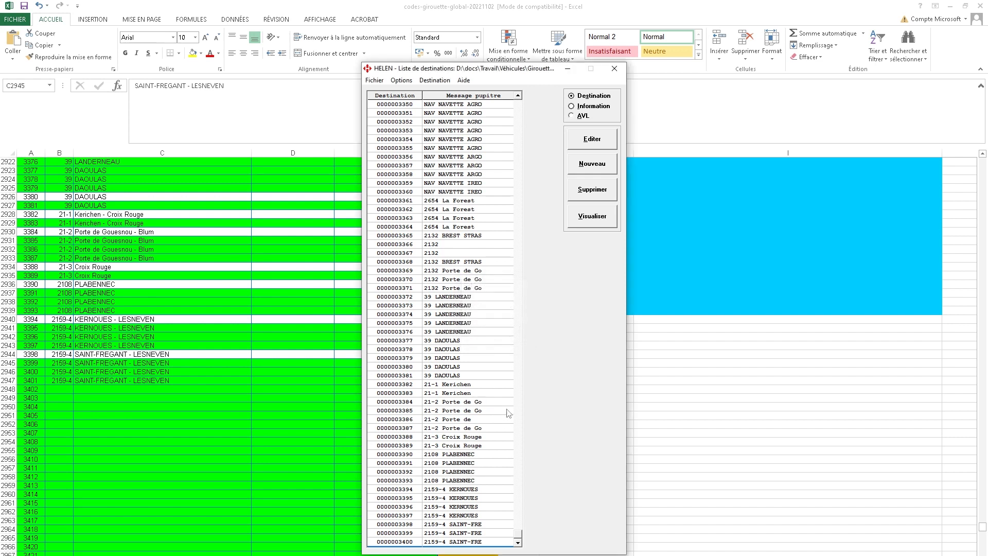
click(615, 68)
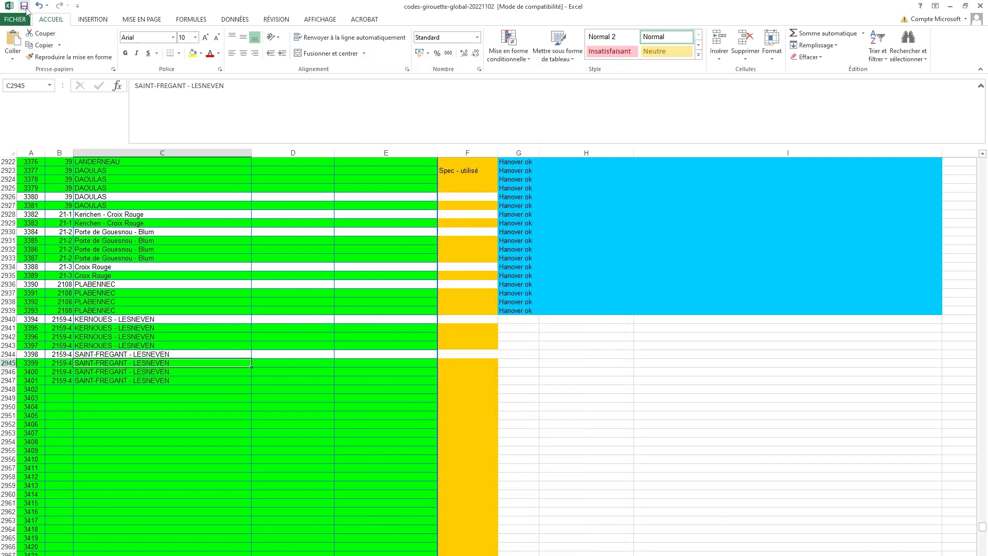